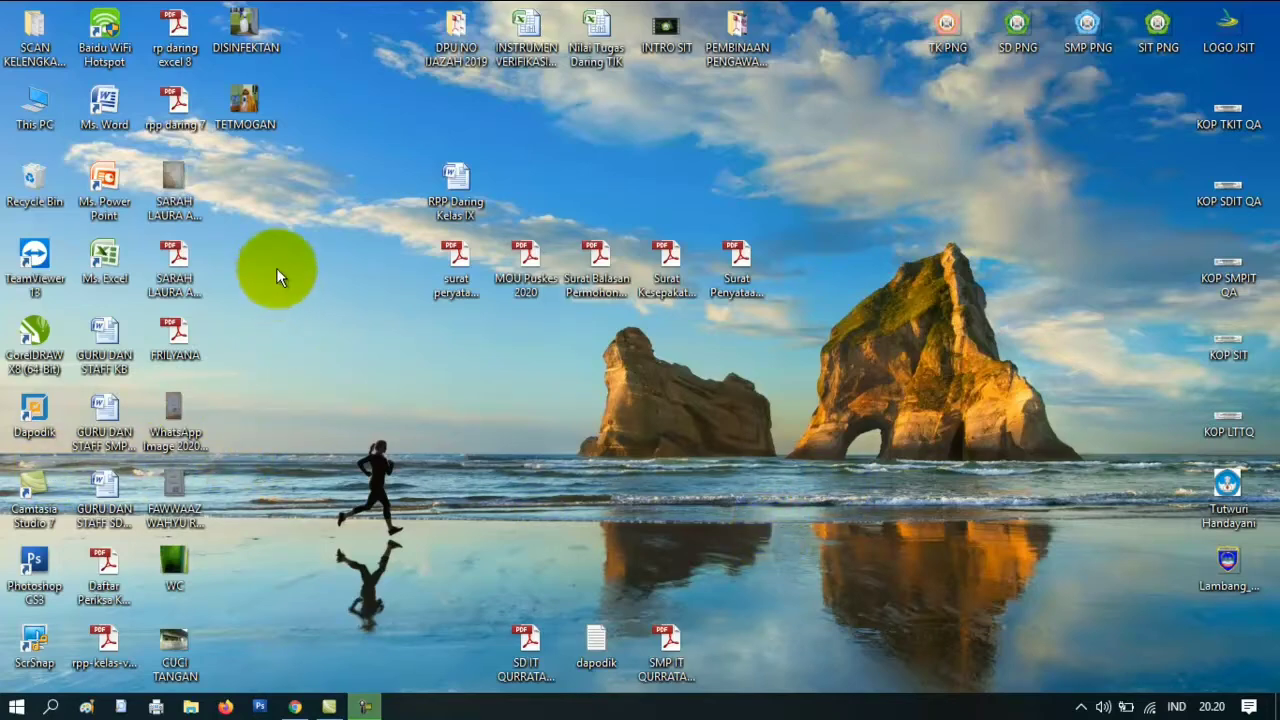
Open Microsoft Word with a blank document and display its page layout options.
double_click(117, 119)
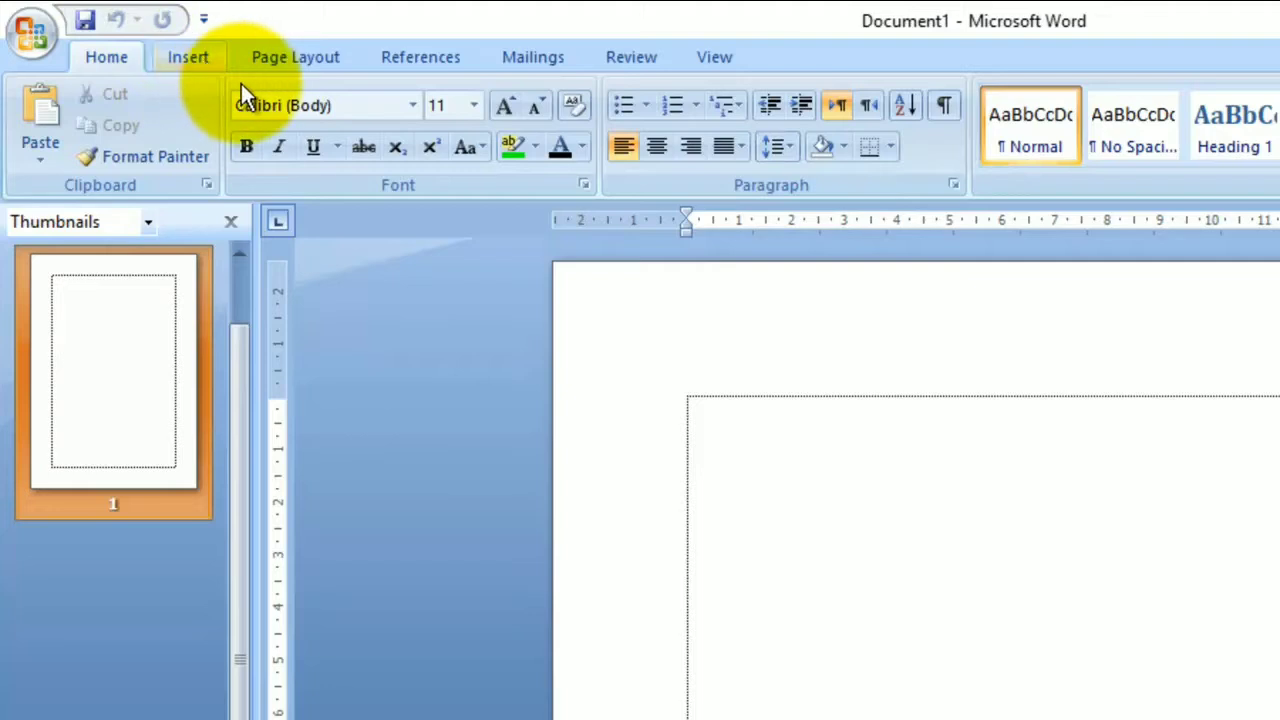
left_click(290, 50)
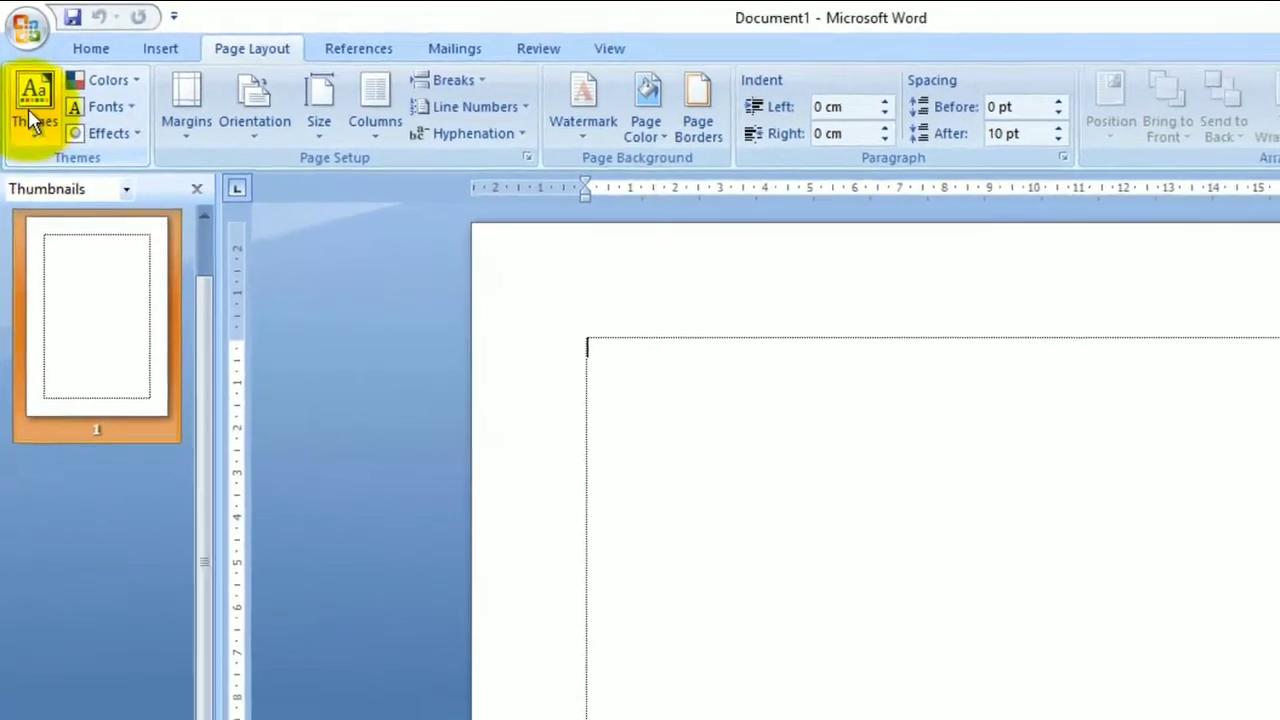
Look through the built-in themes and the theme colors, fonts and effects without applying any.
left_click(32, 110)
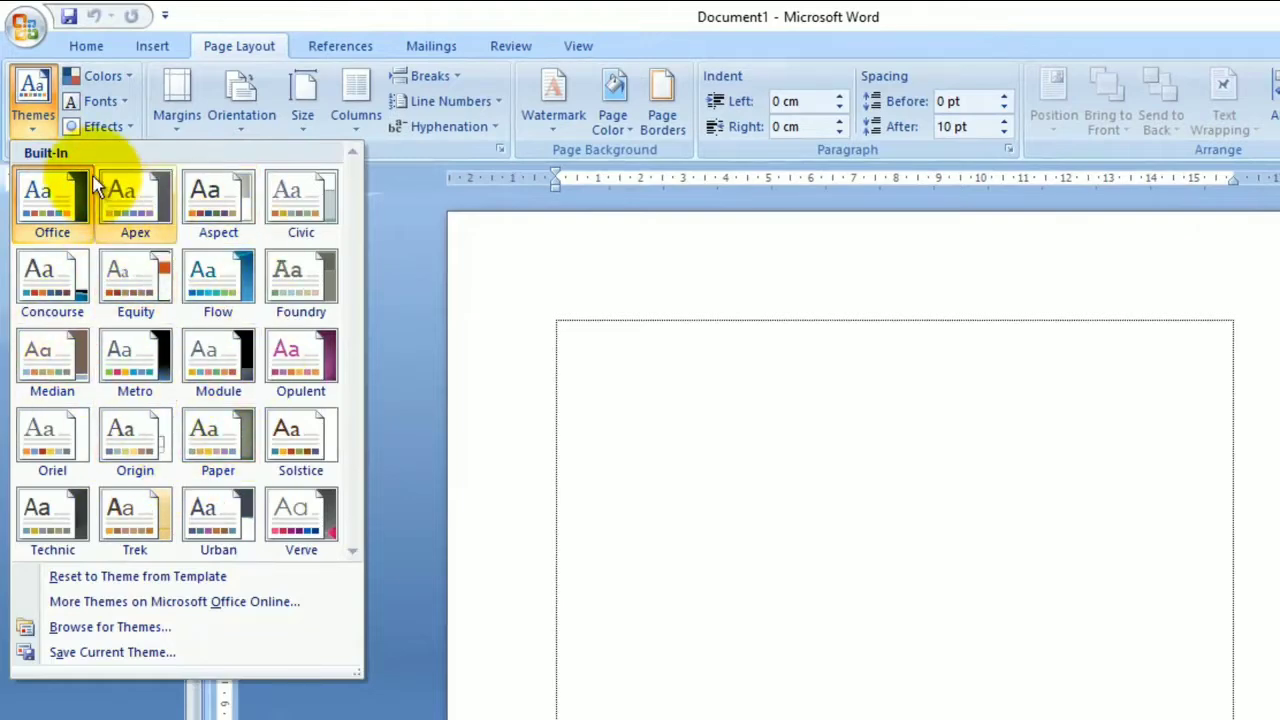
left_click(128, 80)
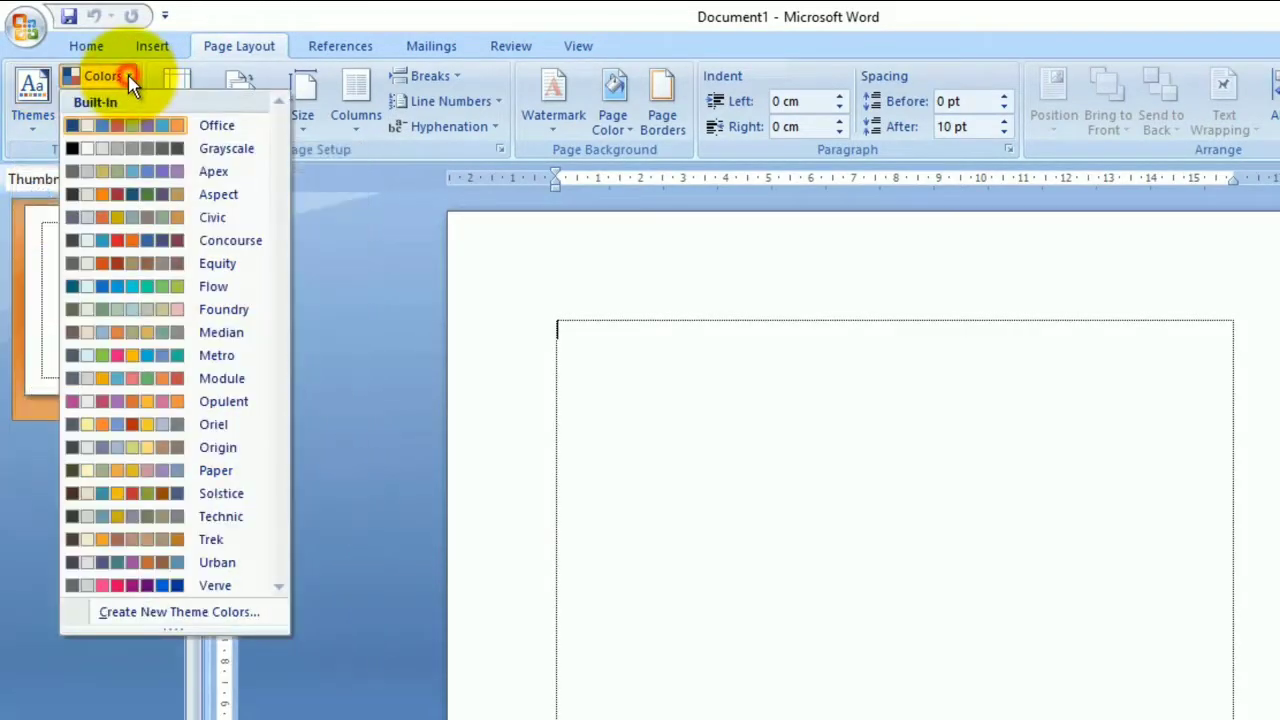
left_click(366, 240)
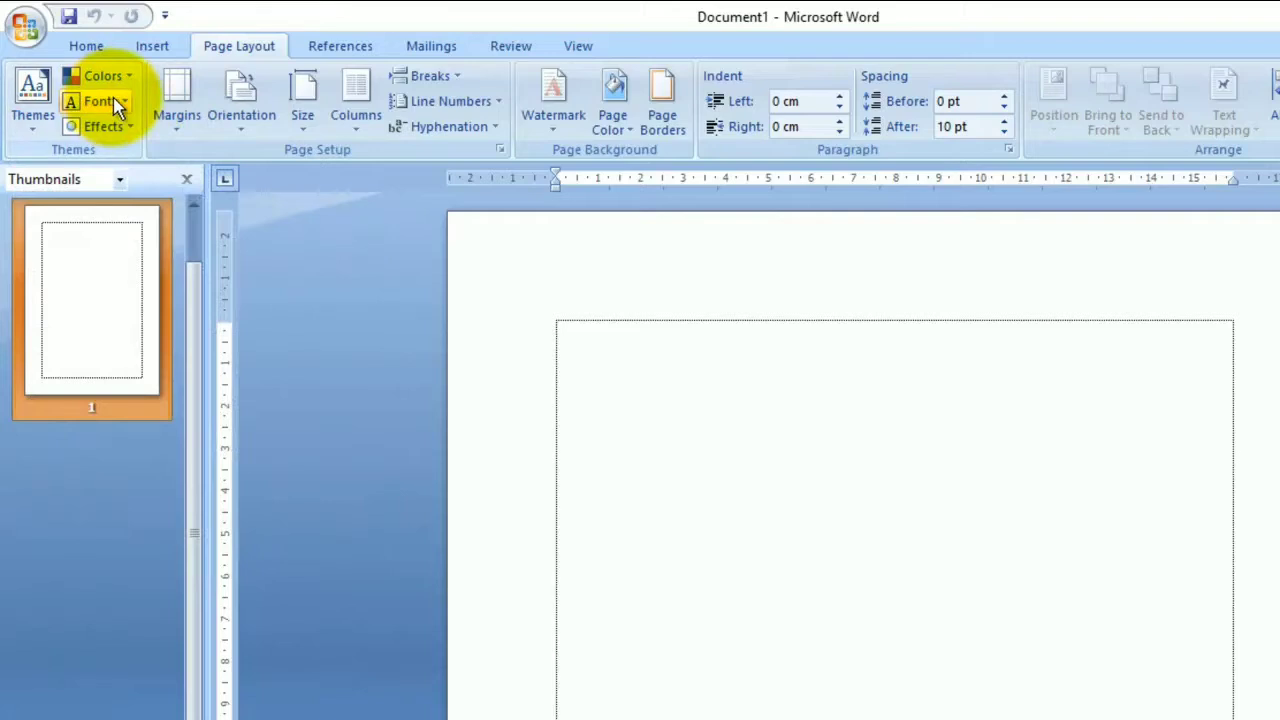
left_click(117, 105)
left_click(368, 314)
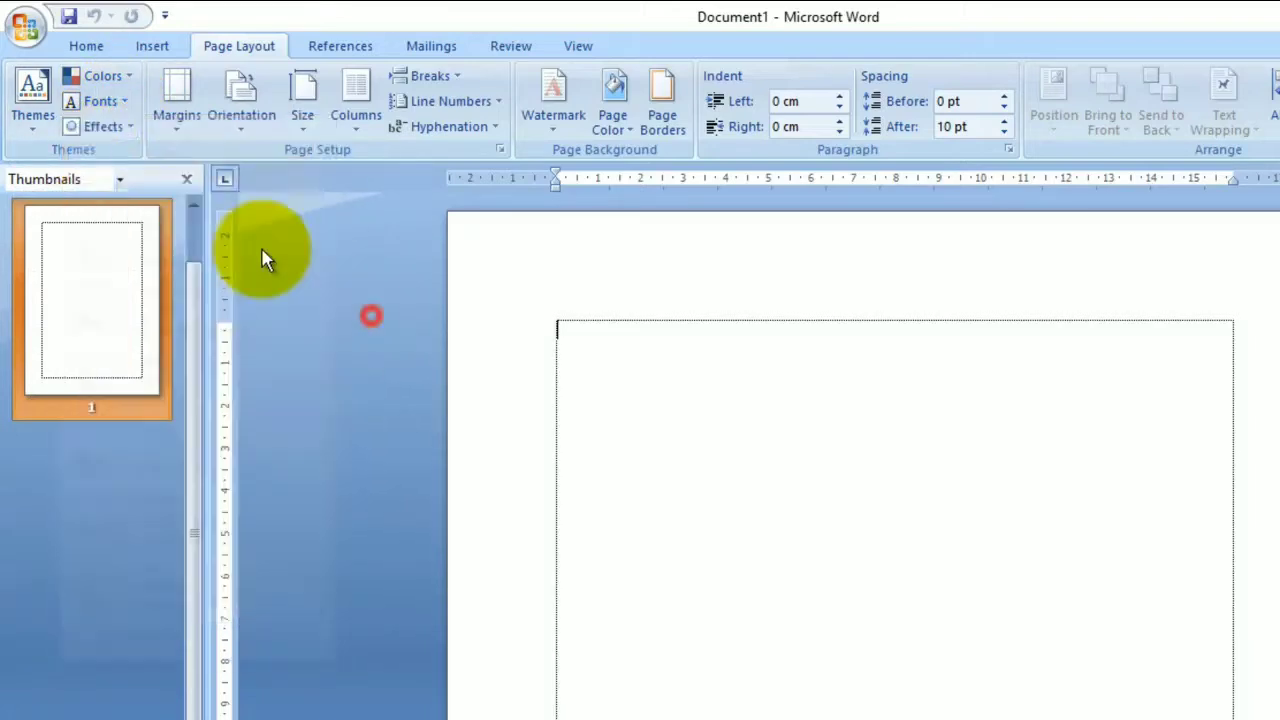
left_click(120, 126)
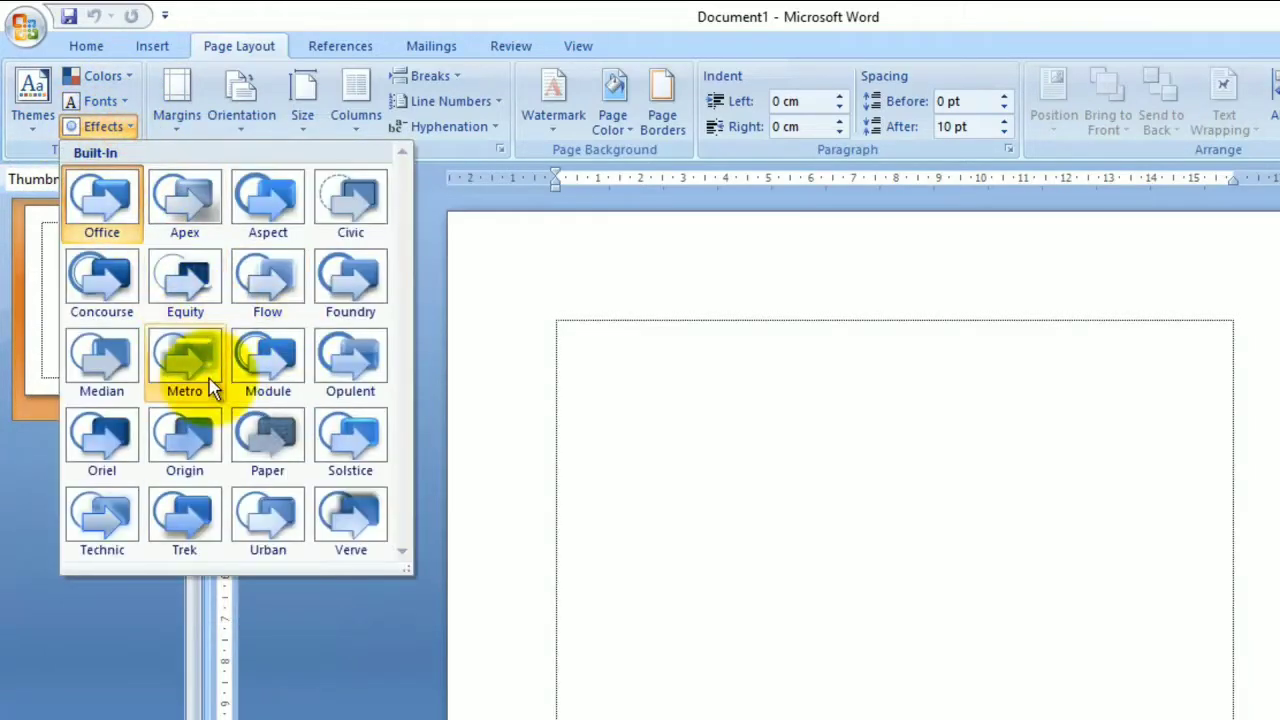
left_click(432, 302)
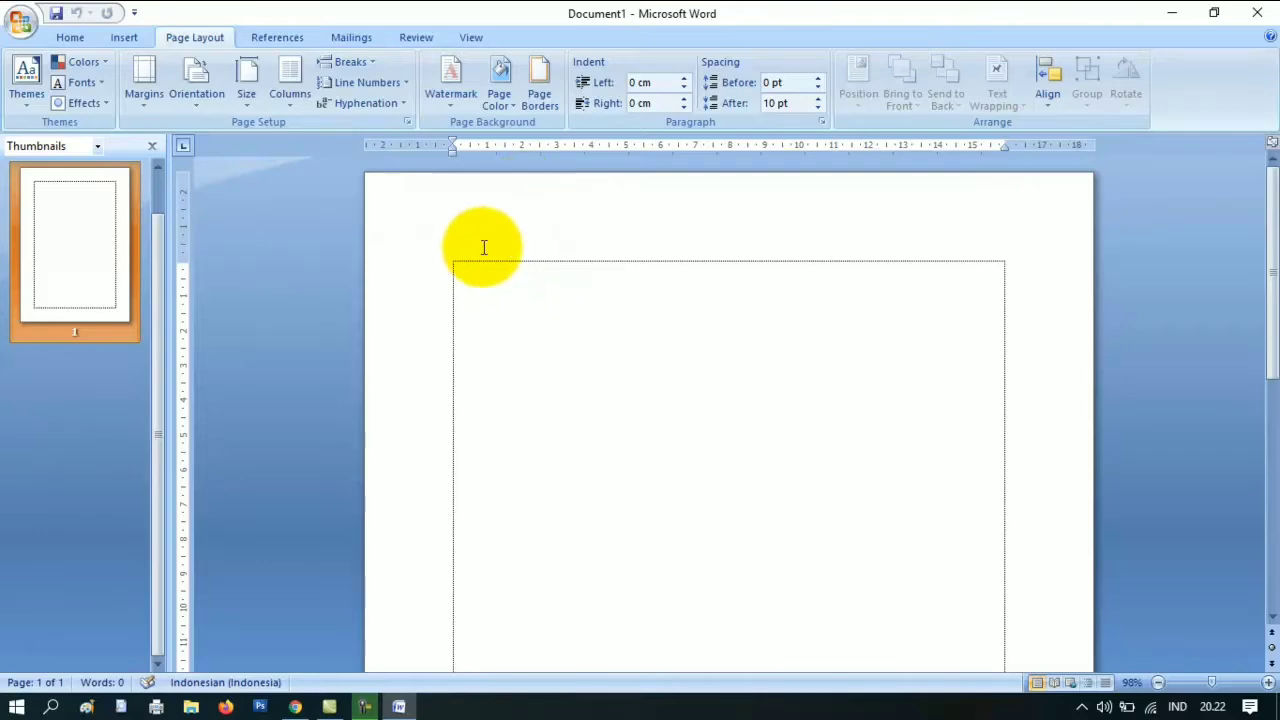
Set a custom top margin of 1,5 cm for the whole document.
left_click(144, 85)
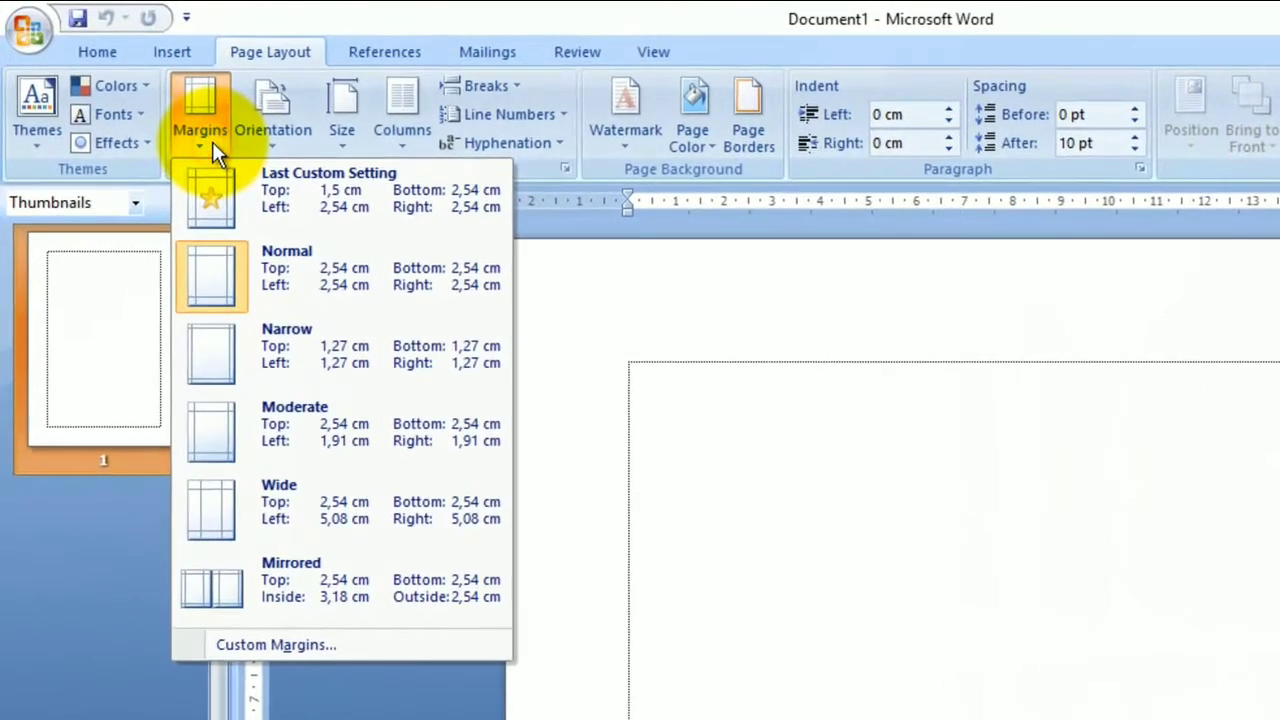
left_click(382, 650)
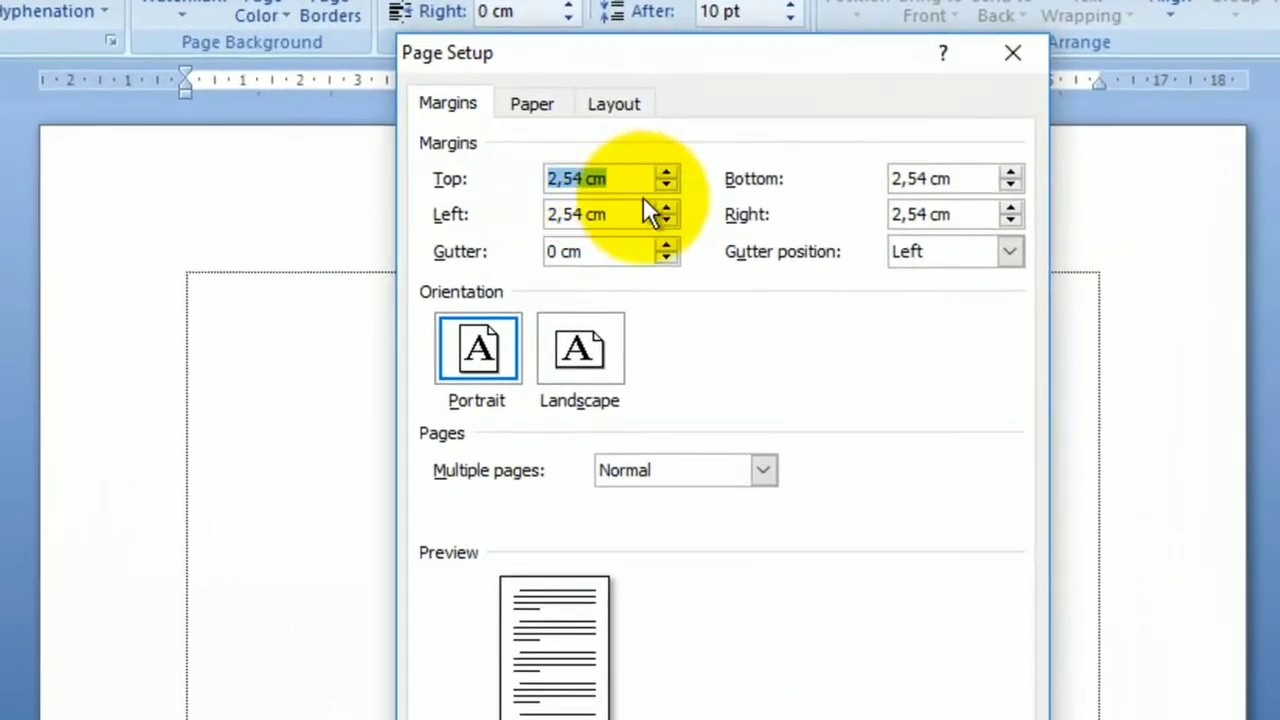
left_click(660, 185)
left_click(665, 185)
left_click(665, 185)
left_click(667, 186)
left_click(667, 186)
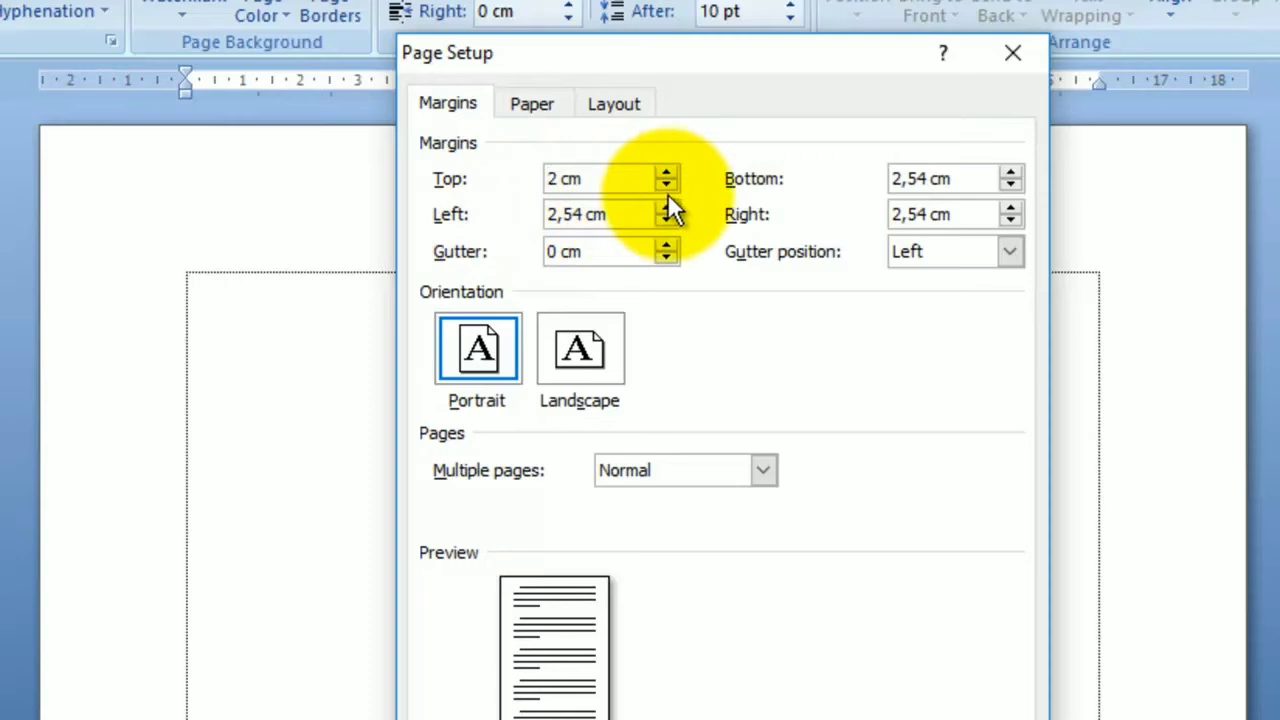
left_click(667, 186)
left_click(667, 186)
left_click(667, 186)
left_click(667, 186)
left_click(667, 186)
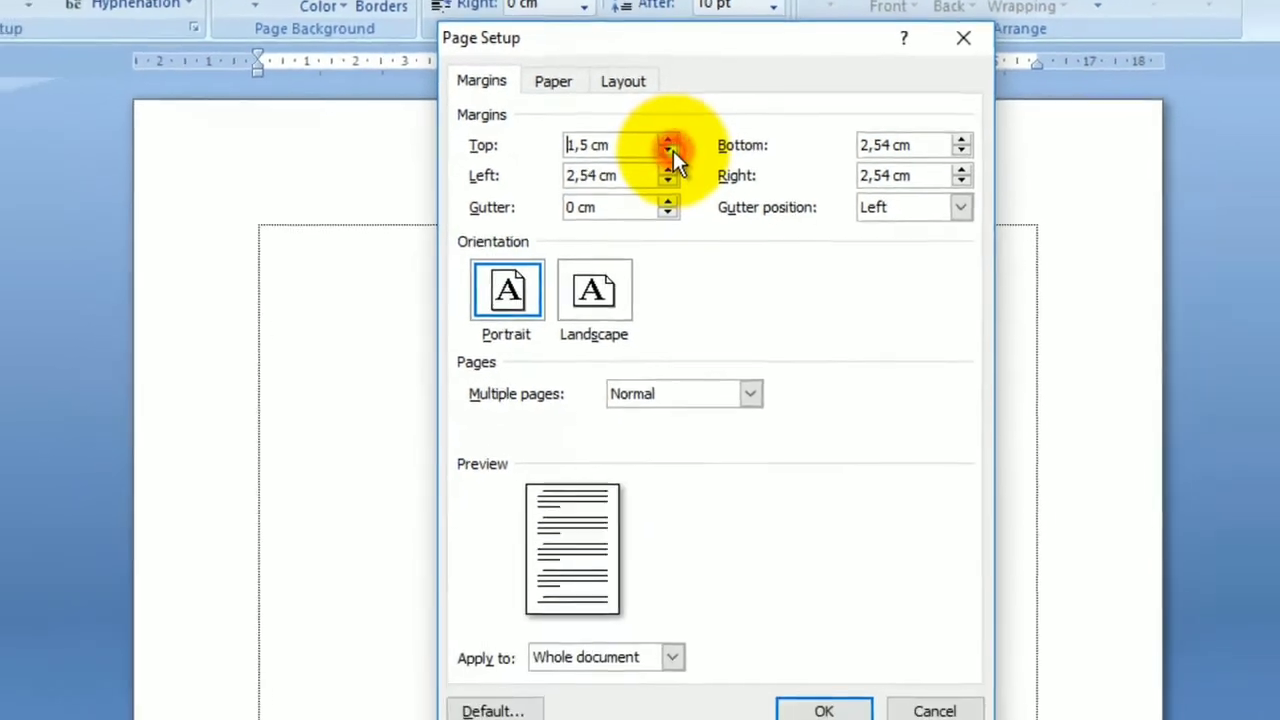
left_click(826, 714)
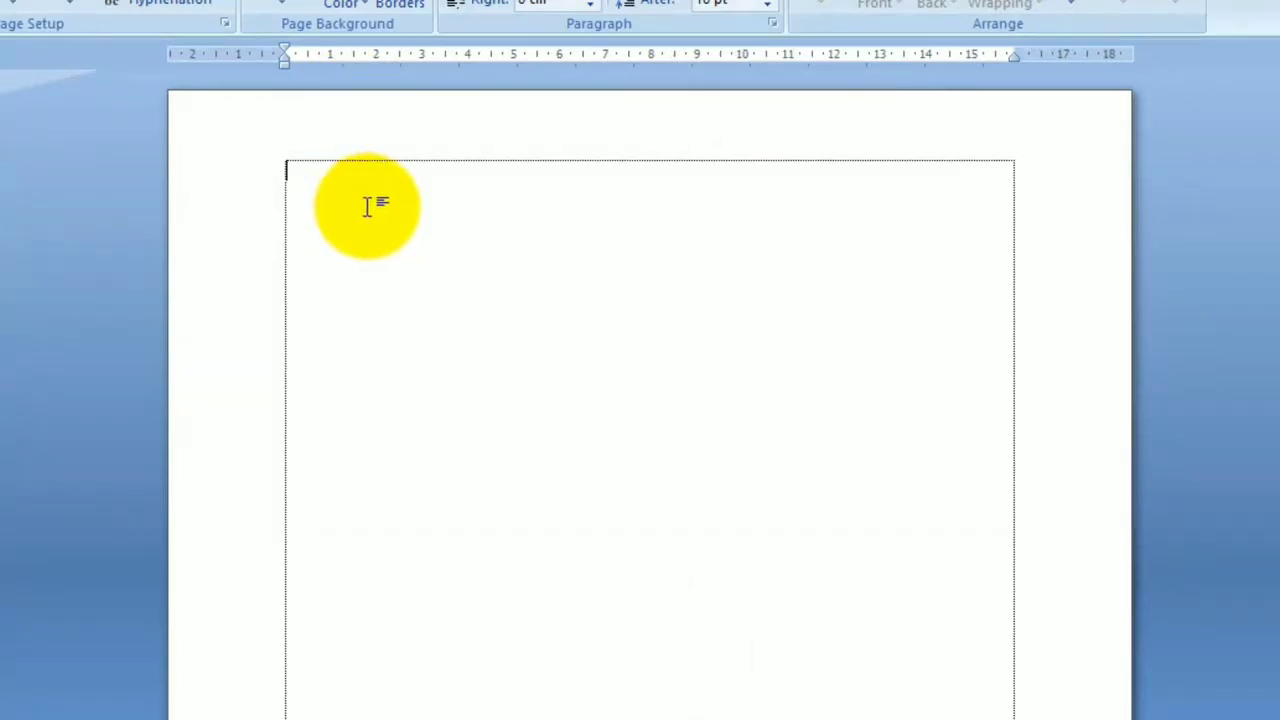
Undo the top margin change and redo it to compare the two page layouts.
key("ctrl+z")
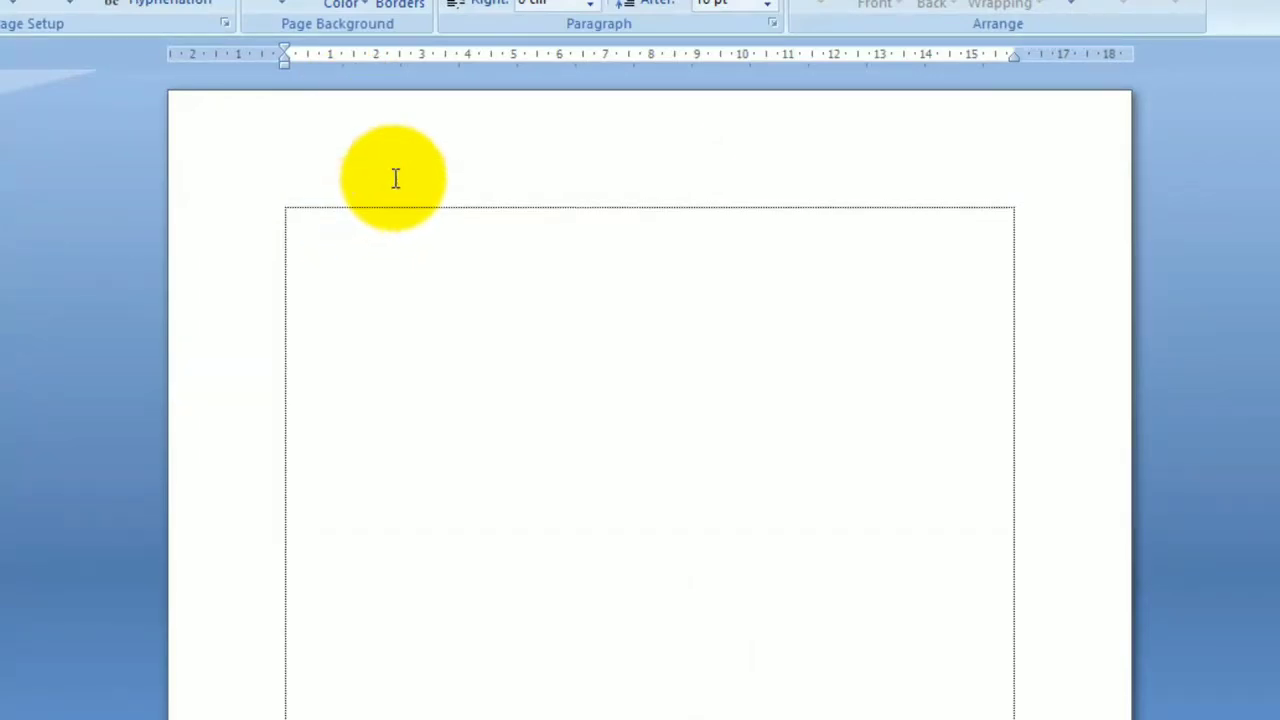
key("ctrl+y")
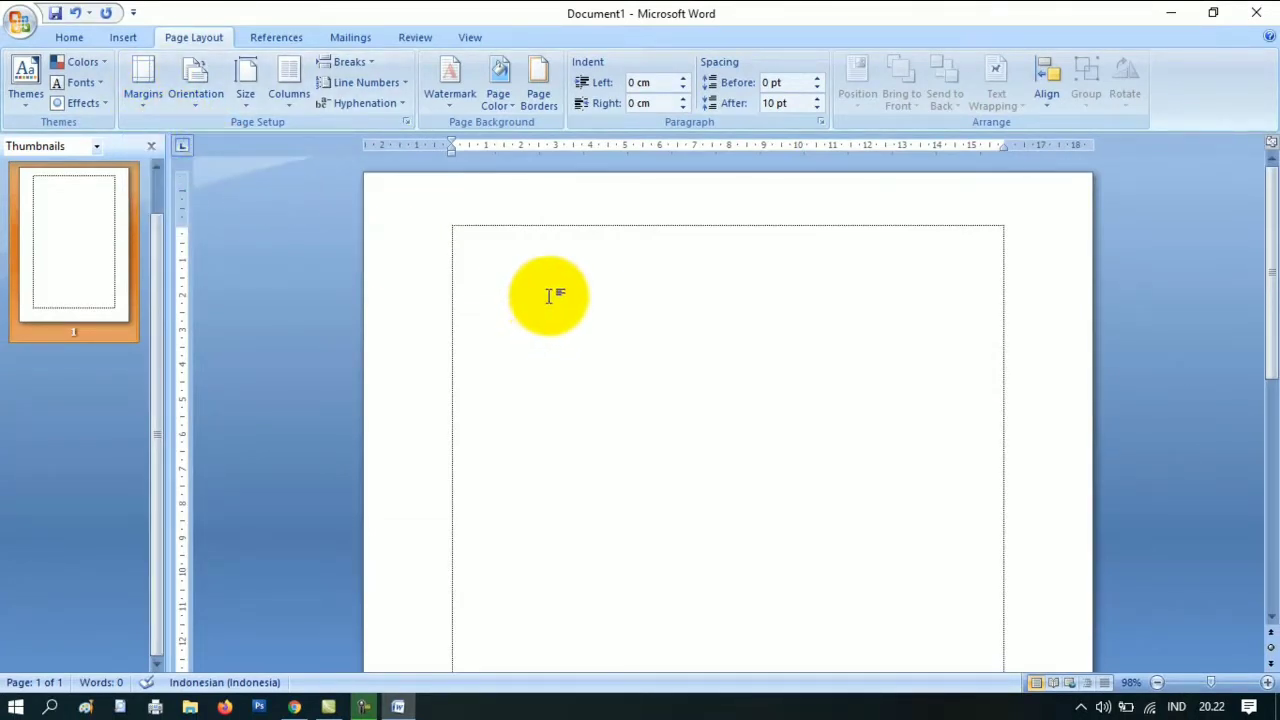
Paste the copied lesson plan text into the blank document and return to the start of its first page.
key("ctrl+v")
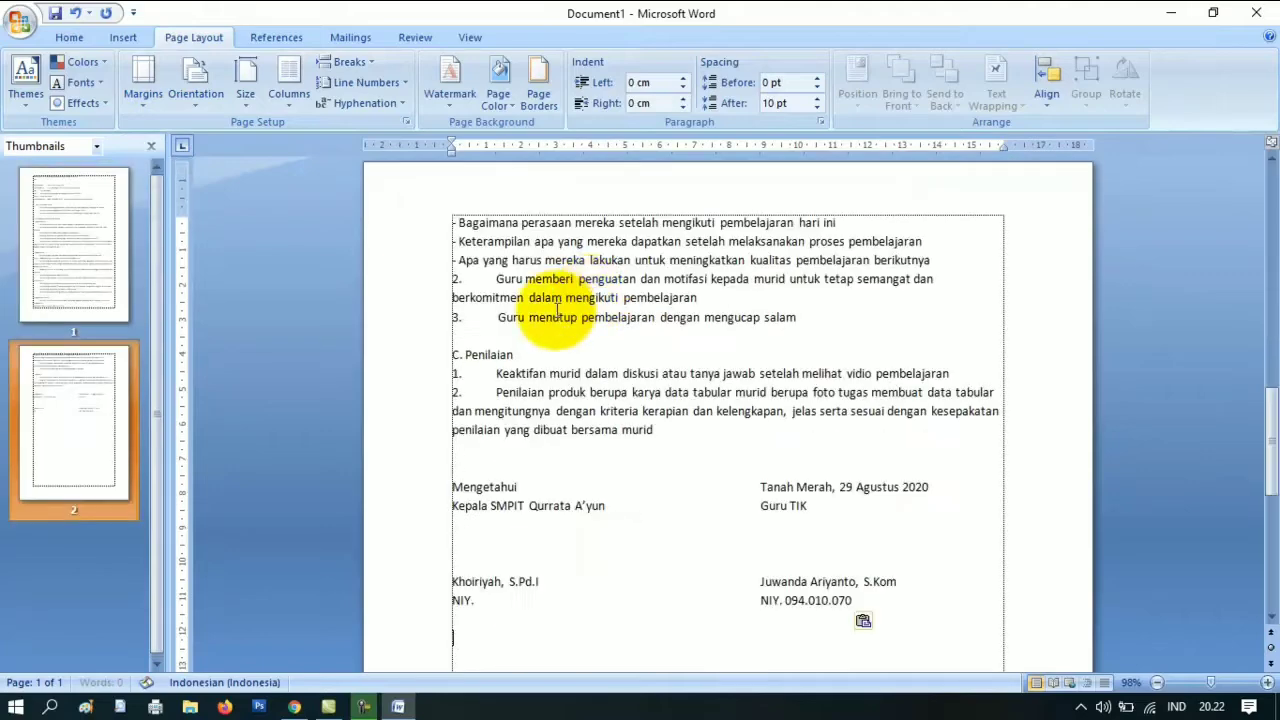
left_click(100, 268)
scroll(714, 543, "up", 3)
scroll(680, 460, "down", 3)
scroll(698, 400, "up", 1)
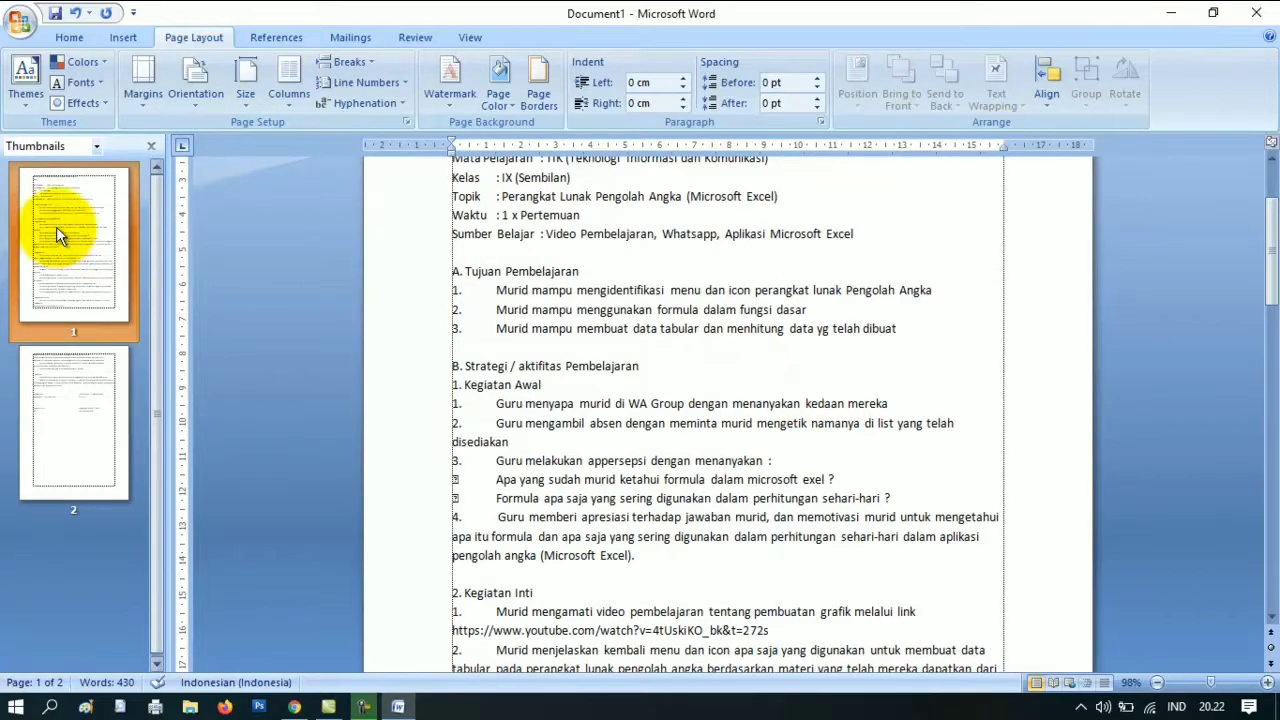
scroll(777, 449, "up", 2)
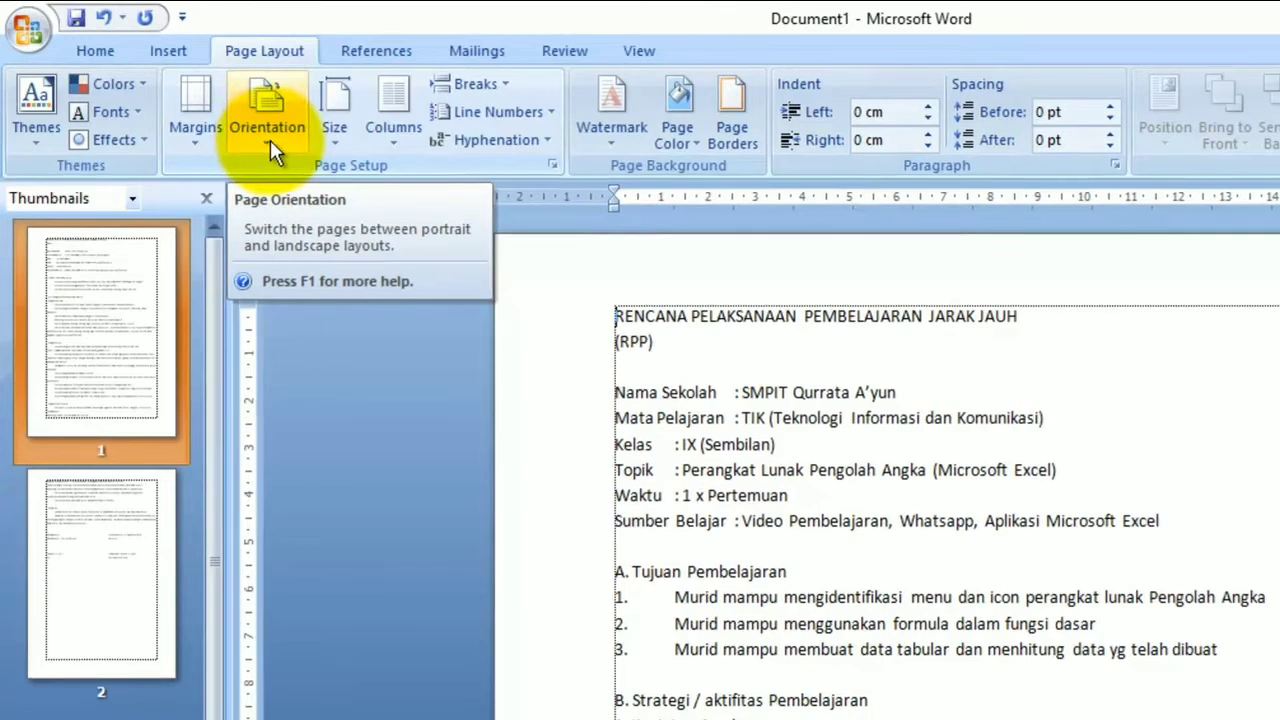
Switch the page orientation to landscape and zoom the document out to 60% to view the whole page.
left_click(199, 103)
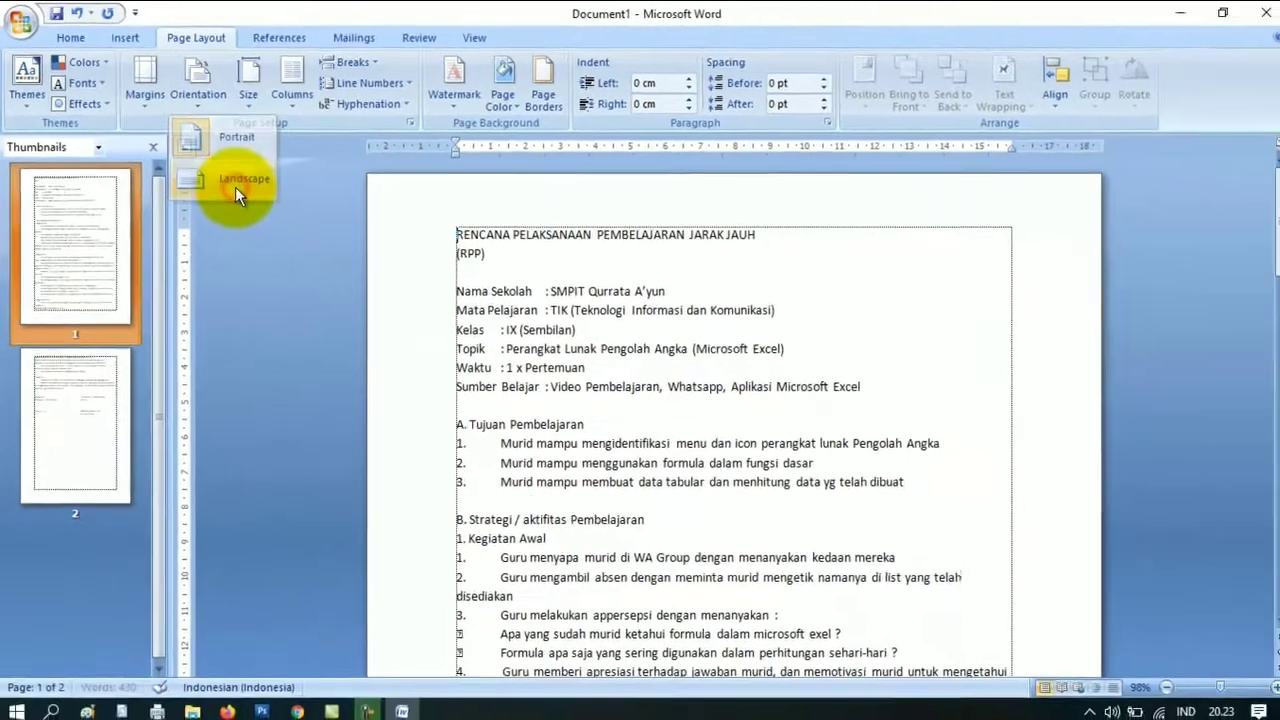
left_click(317, 245)
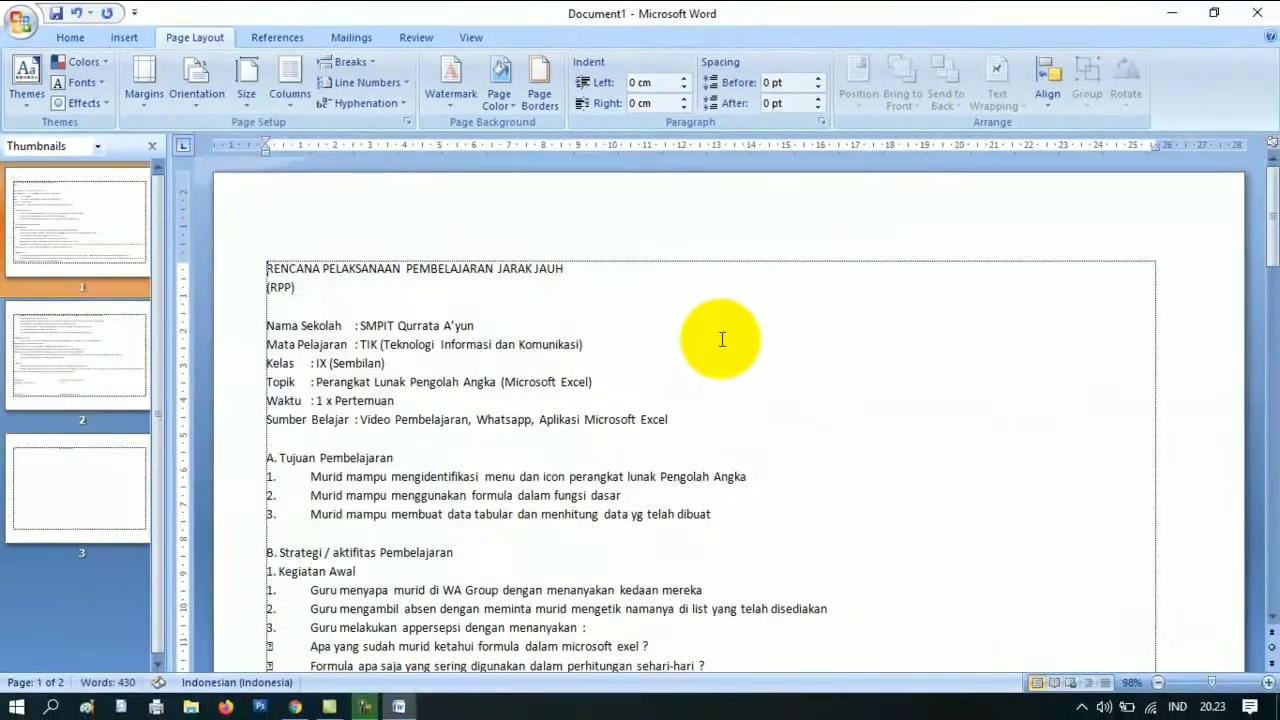
left_click(1162, 683)
left_click(1162, 683)
left_click(1162, 683)
left_click(1162, 683)
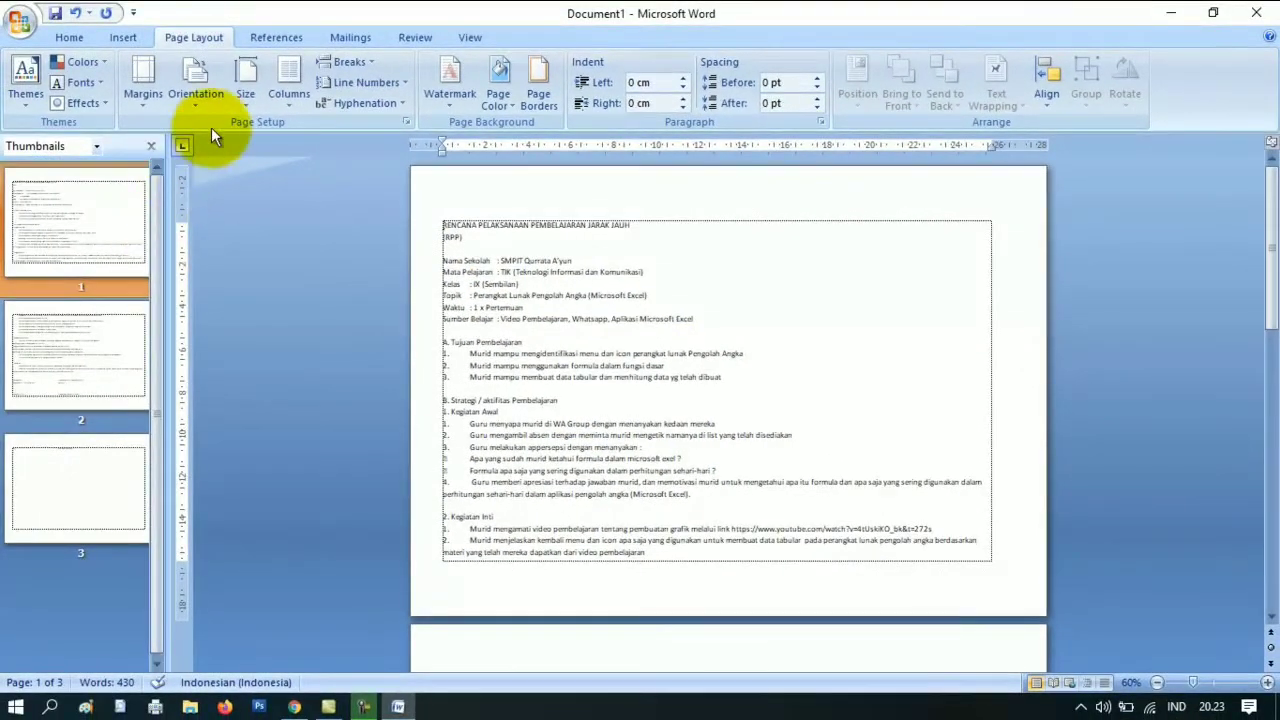
Switch the page orientation back to portrait and zoom the document in to 108%.
left_click(197, 95)
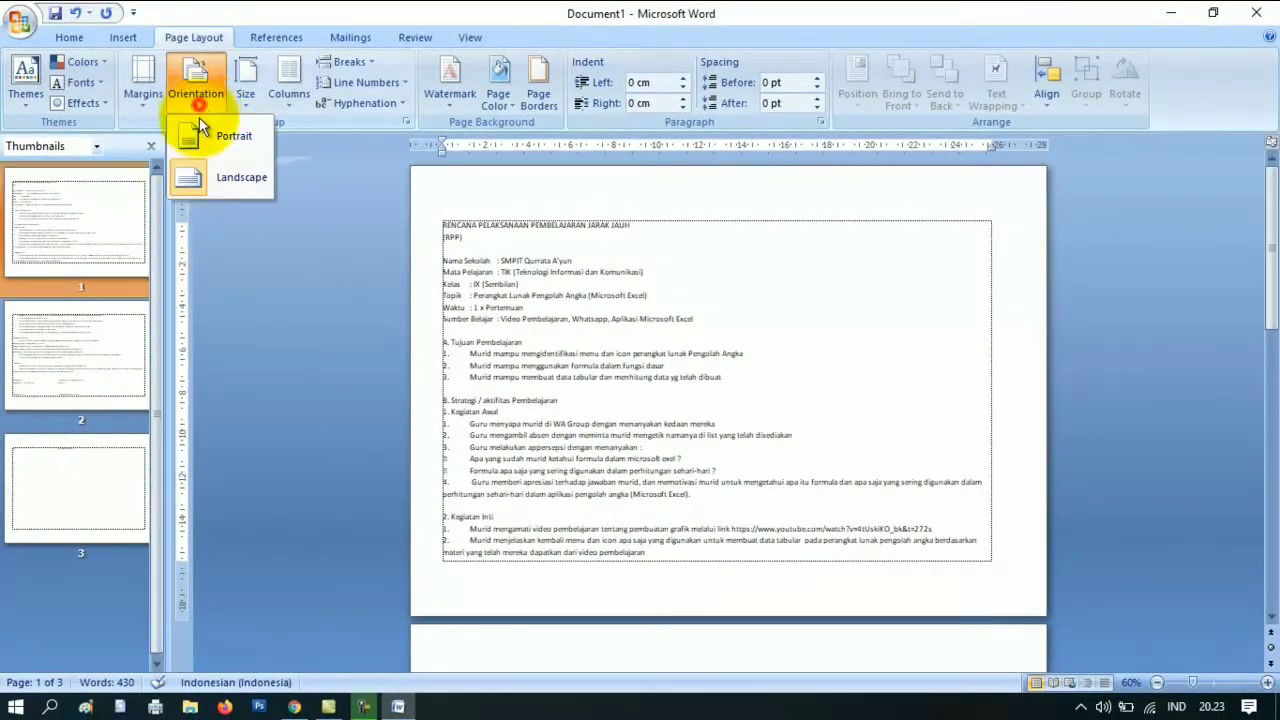
left_click(209, 135)
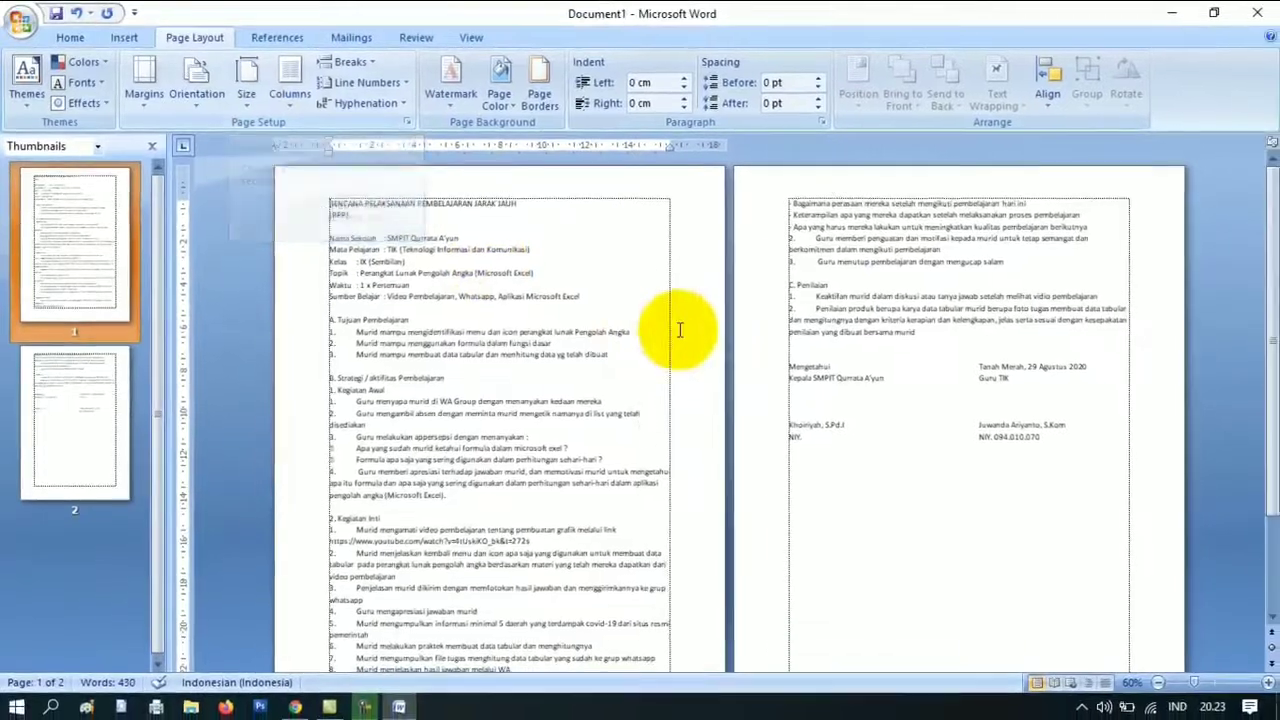
left_click(1213, 684)
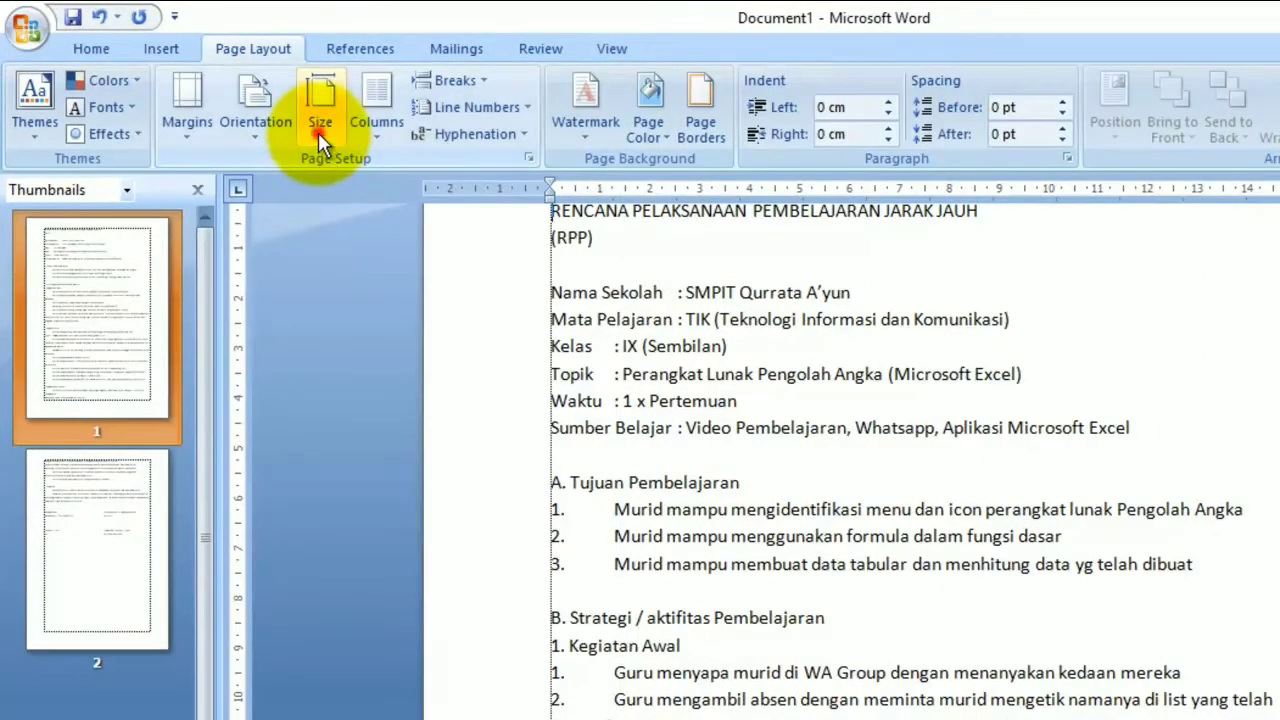
Try the Legal 8,5"x14" paper size on the lesson plan and switch the document back to A4.
left_click(266, 98)
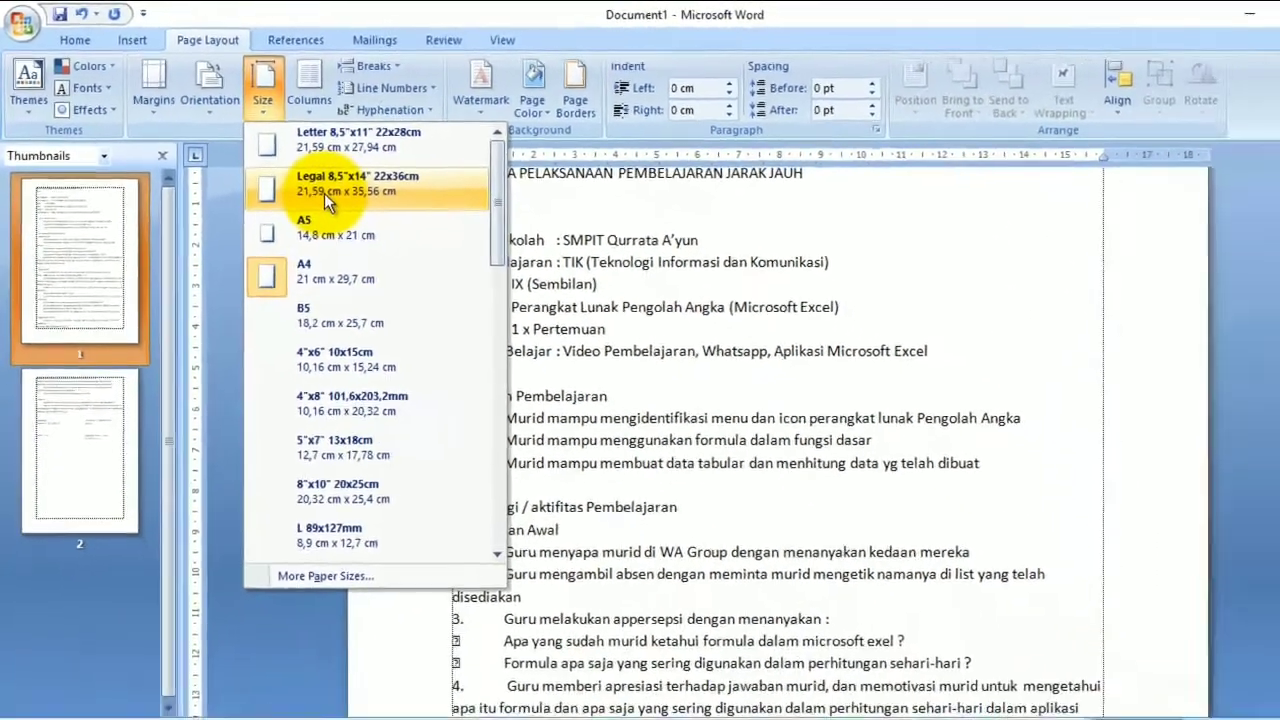
left_click(394, 232)
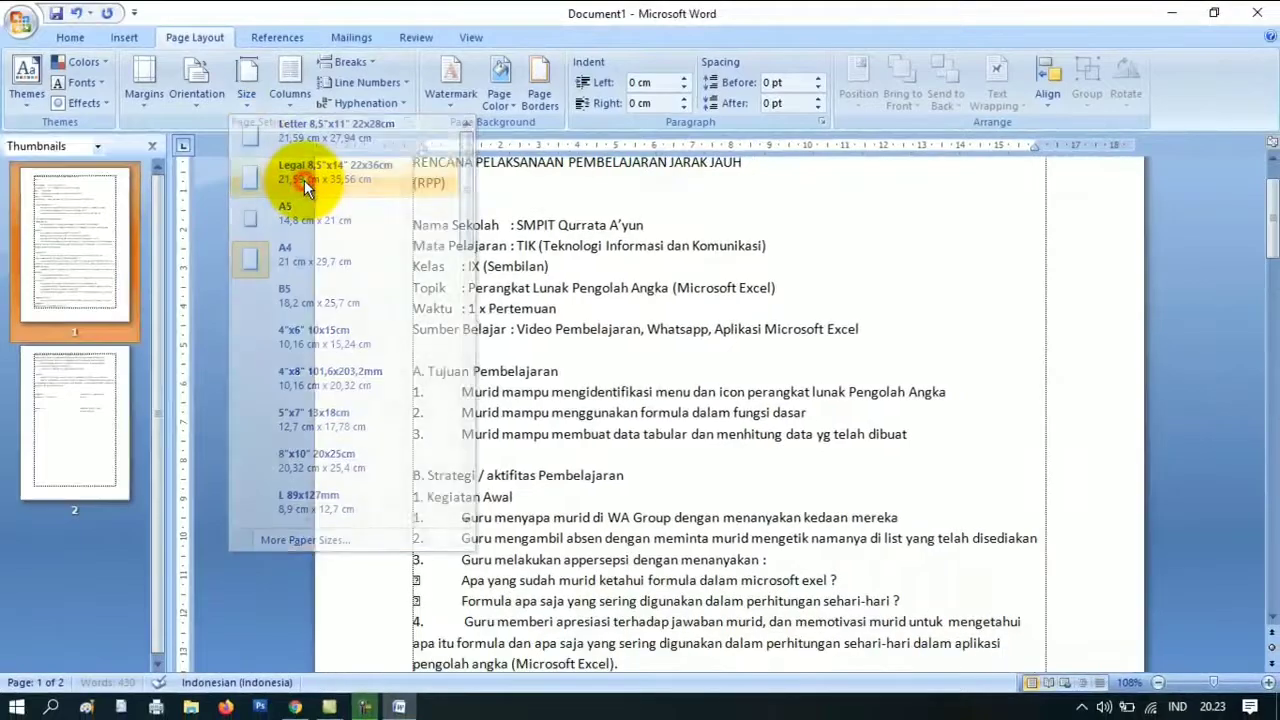
scroll(600, 335, "up", 2)
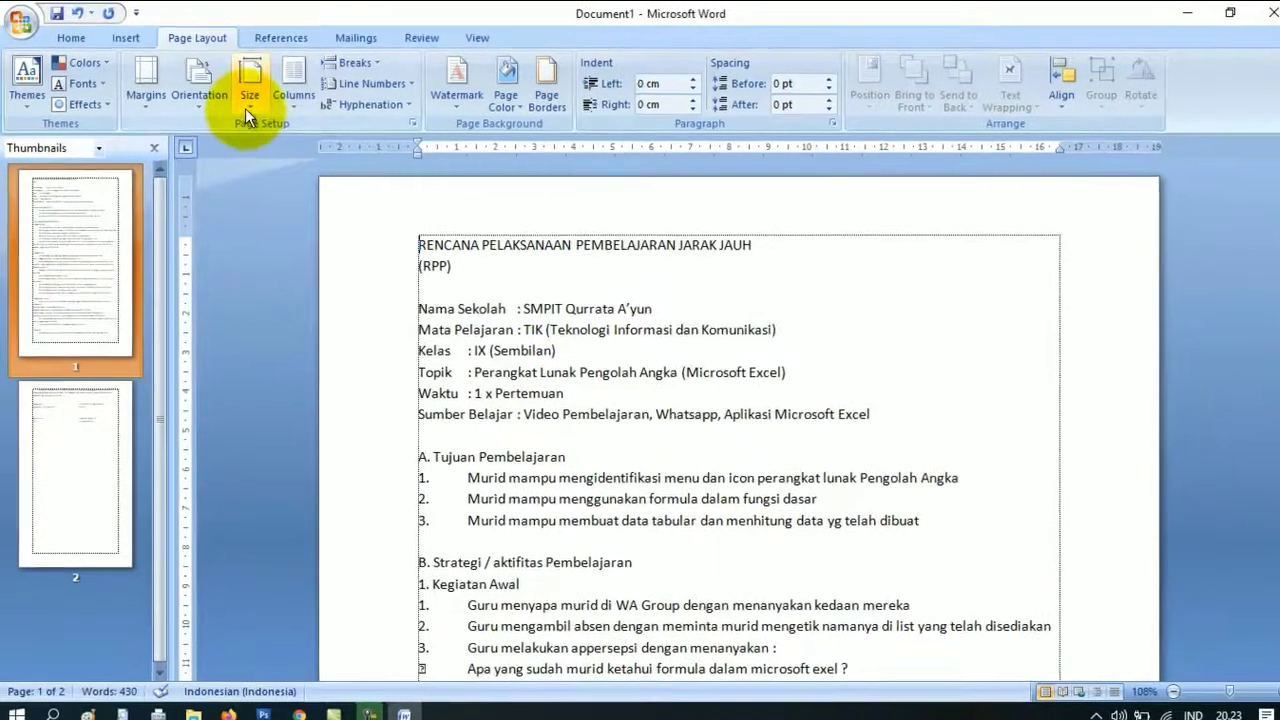
left_click(246, 92)
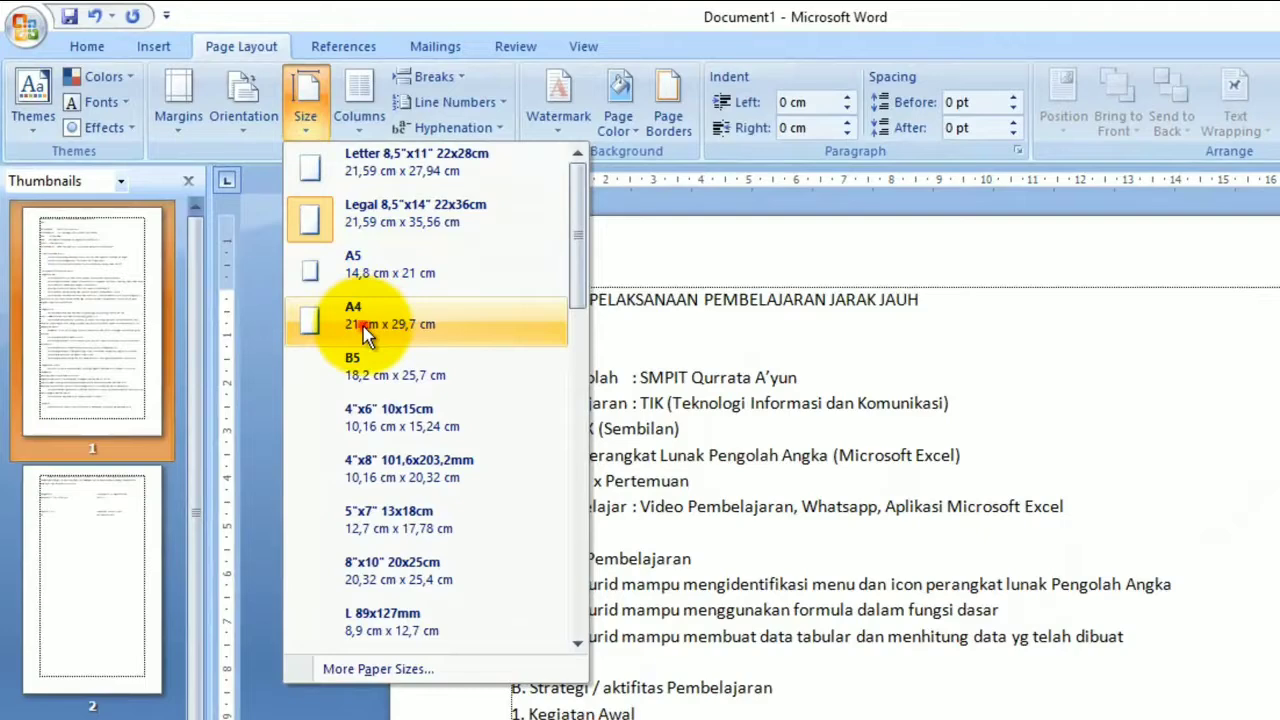
left_click(365, 335)
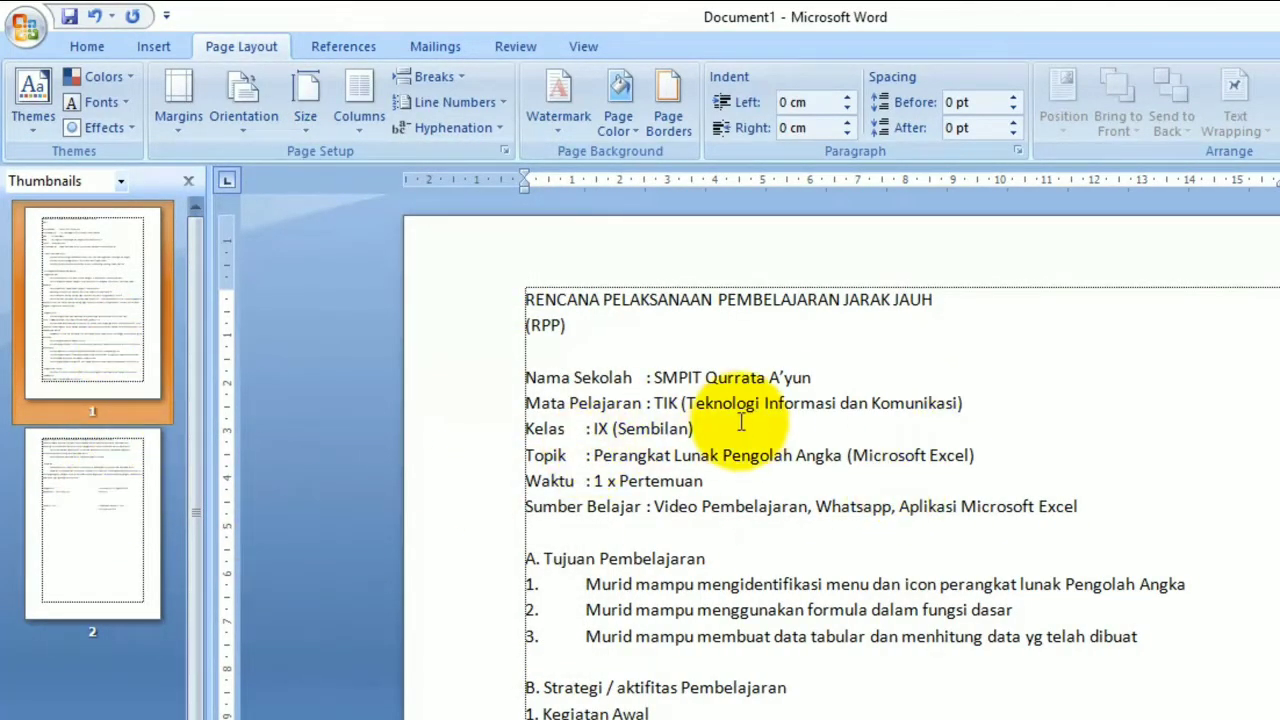
Set the paper size to Legal 8,5"x14", and change it to Letter 8,5"x11".
left_click(300, 130)
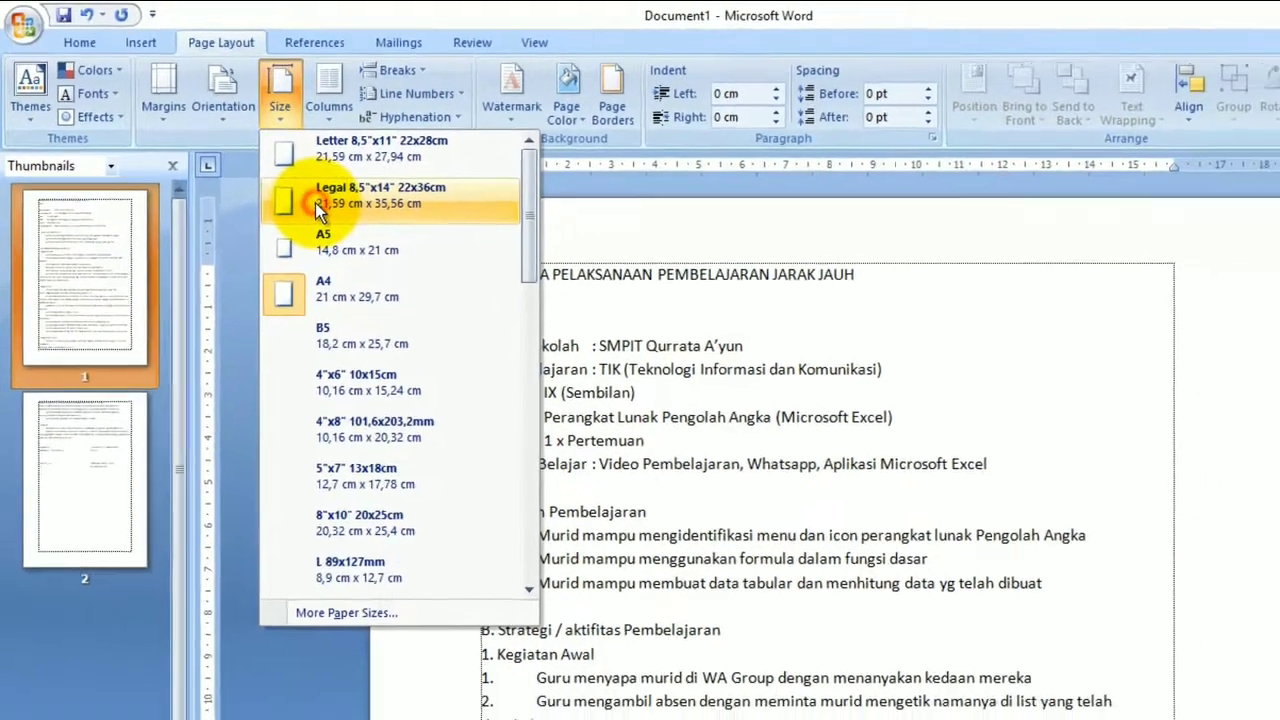
left_click(315, 203)
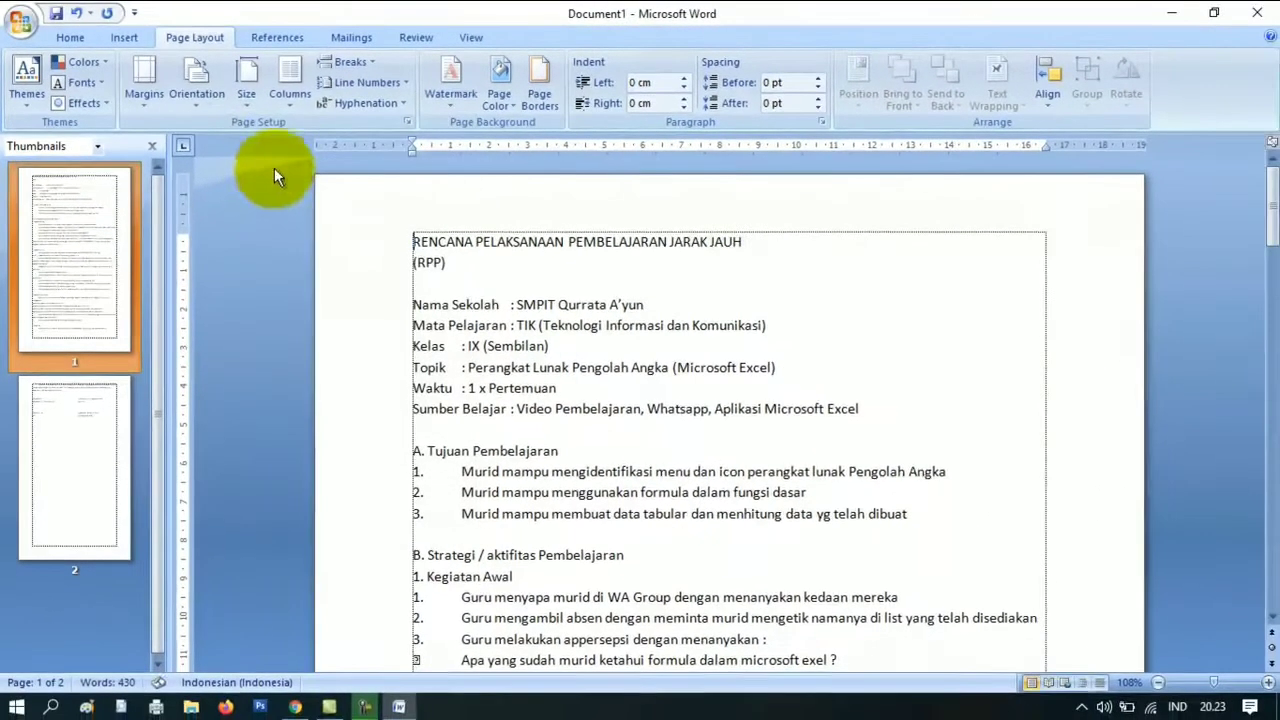
left_click(287, 117)
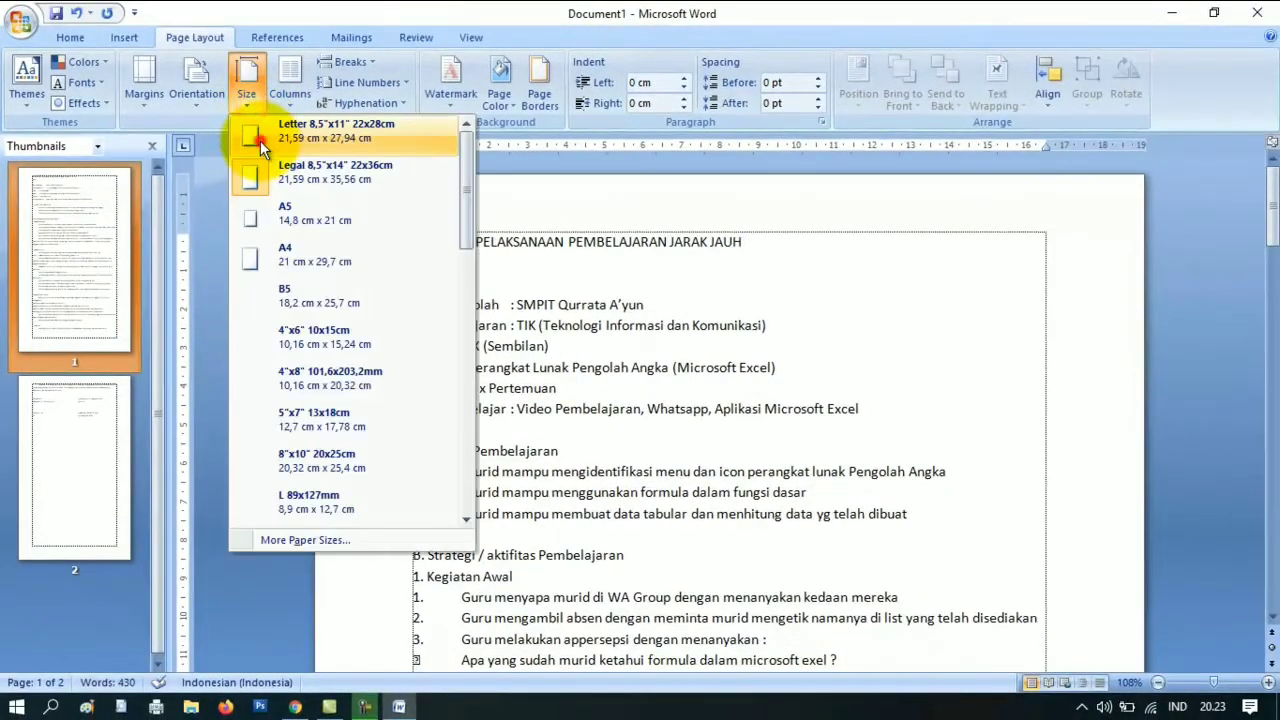
left_click(260, 140)
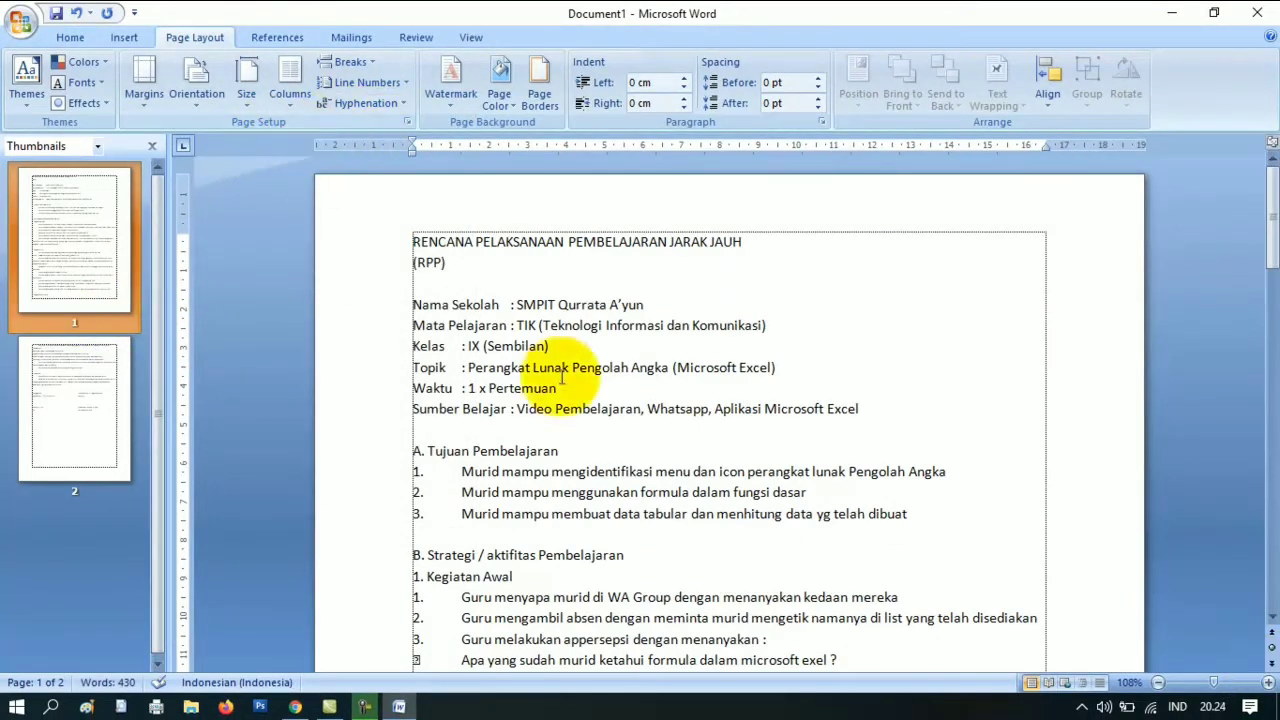
left_click(253, 105)
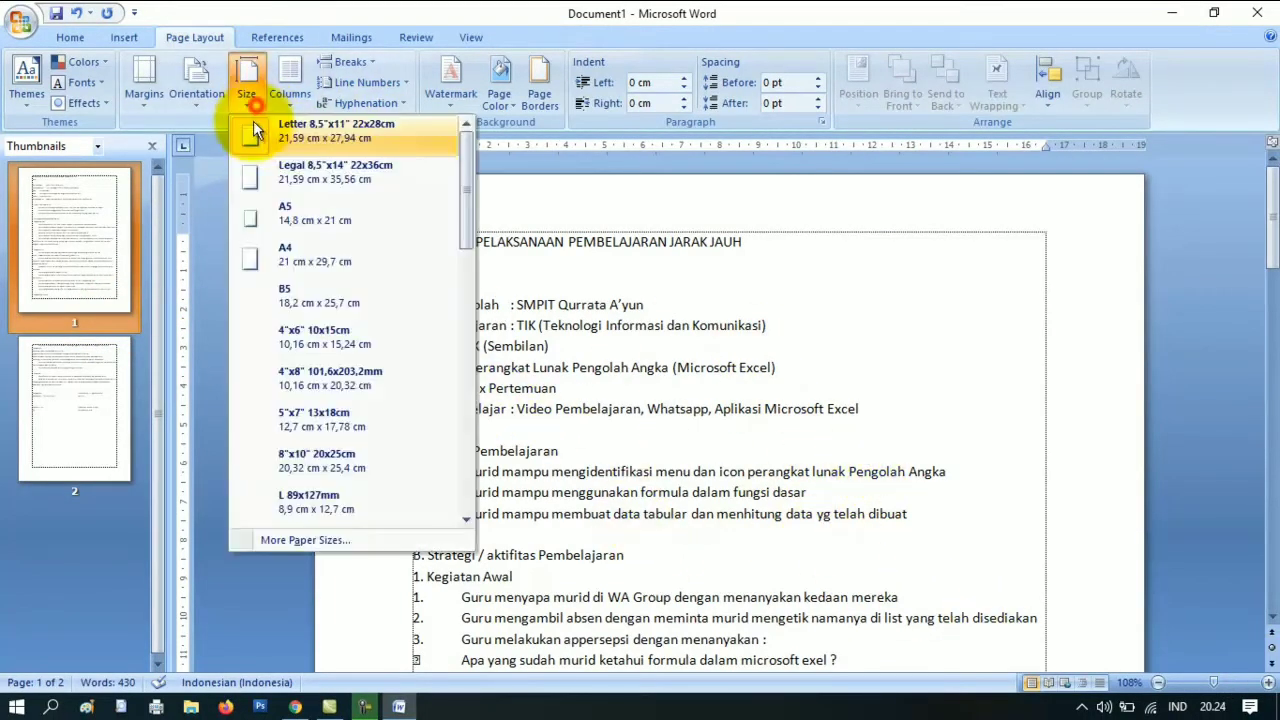
left_click(630, 315)
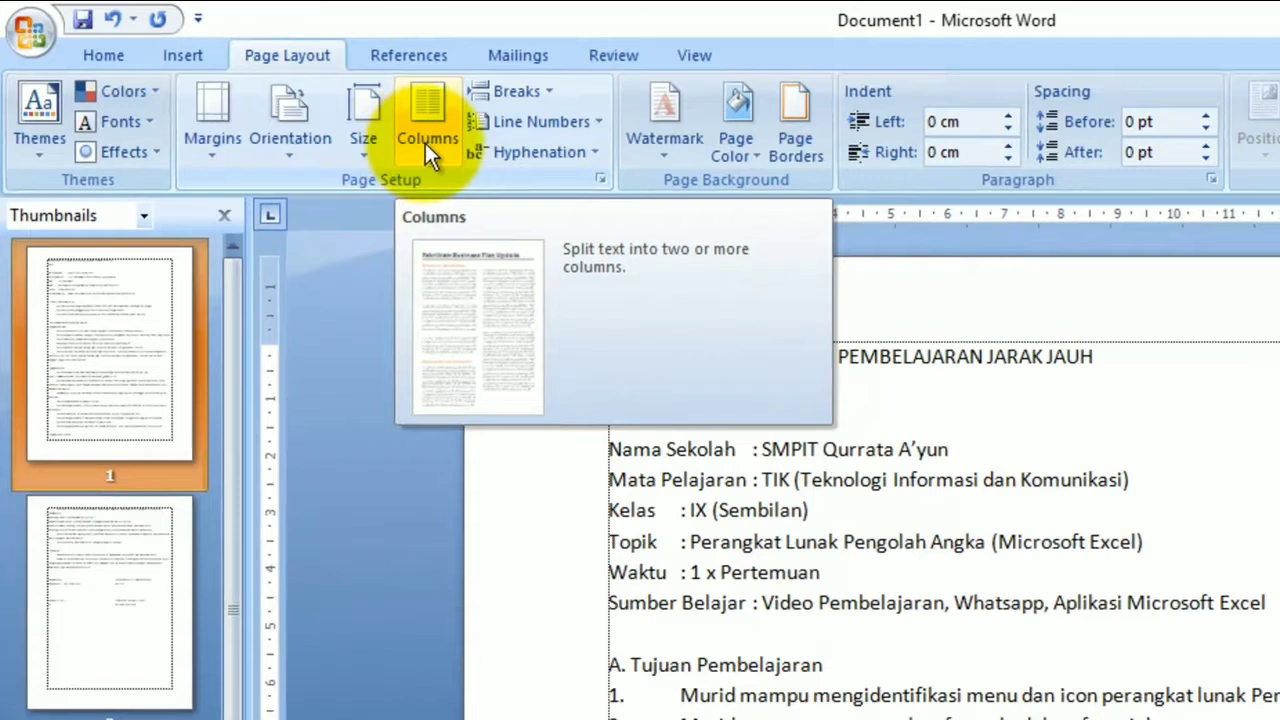
Try the two-column layout on the lesson plan and switch the text back to one column.
left_click(425, 143)
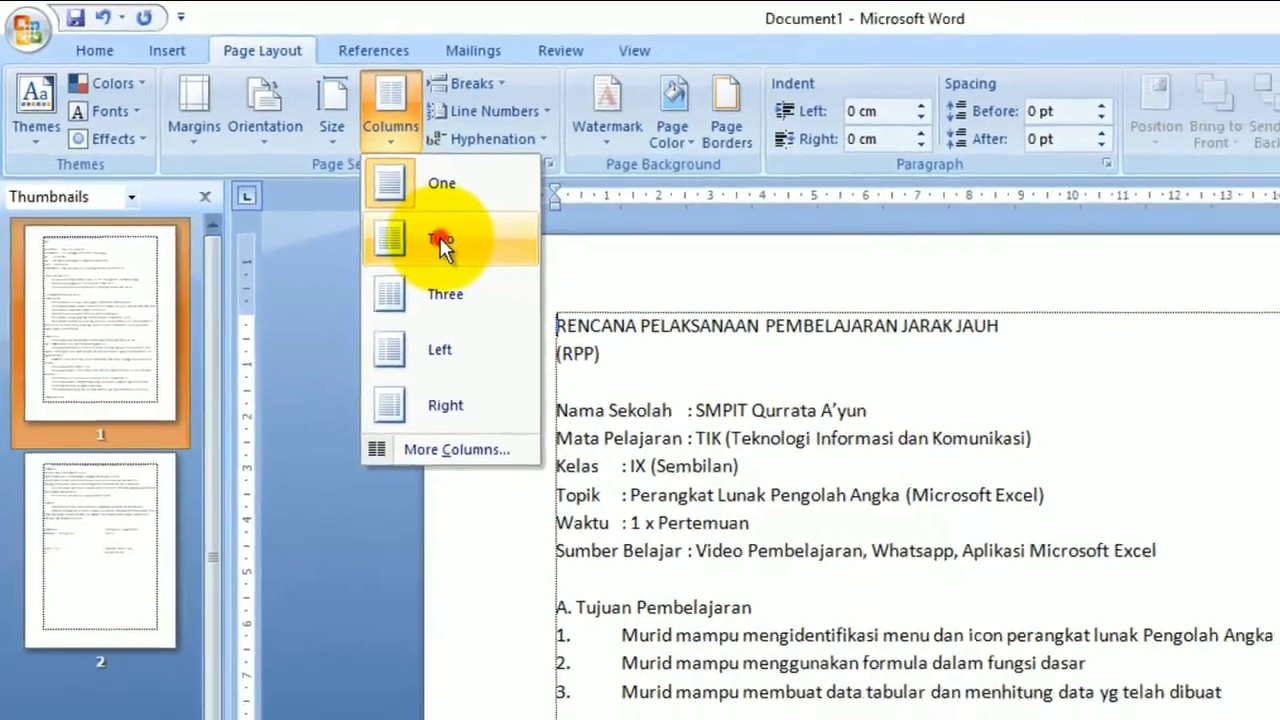
left_click(482, 261)
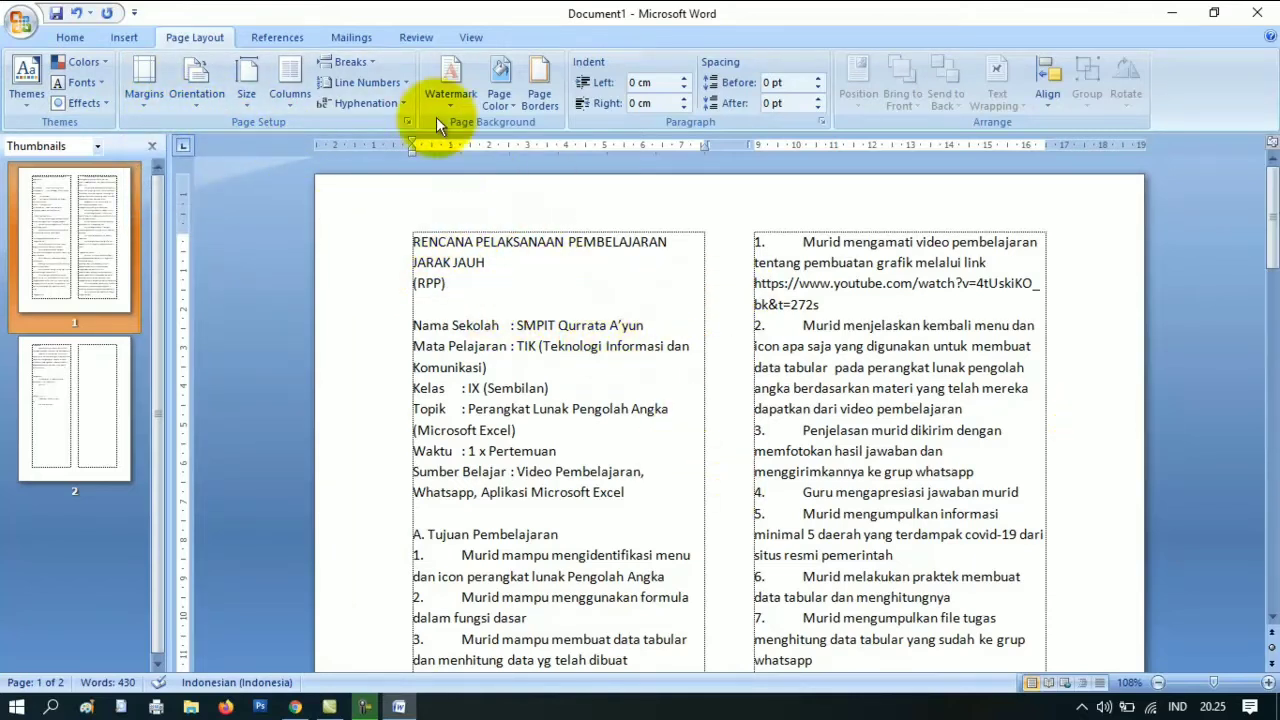
left_click(797, 368)
left_click(655, 283)
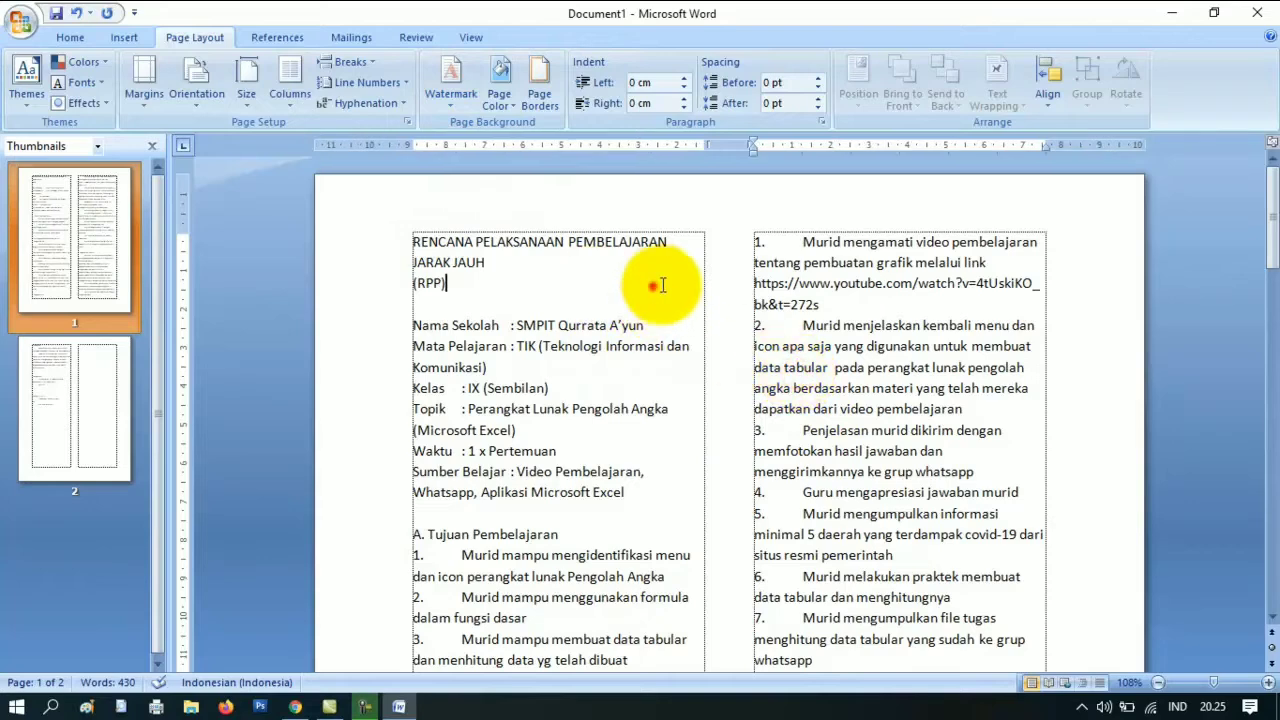
left_click(294, 106)
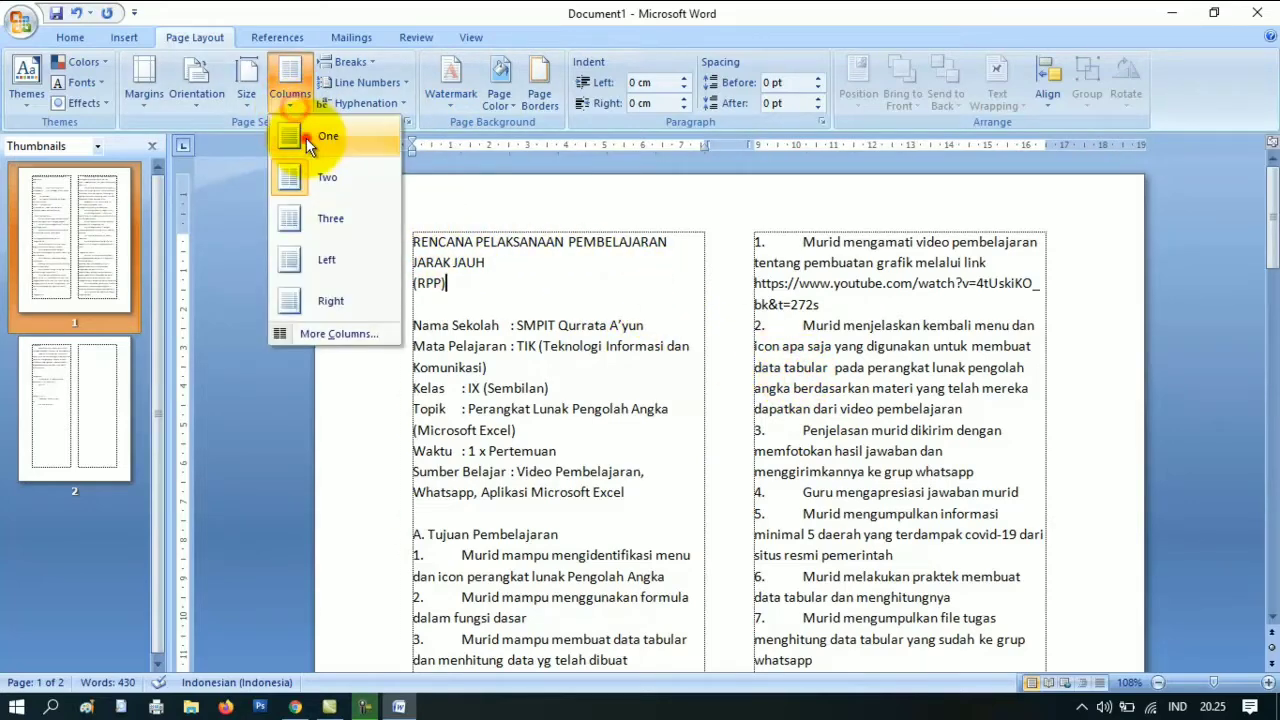
left_click(306, 137)
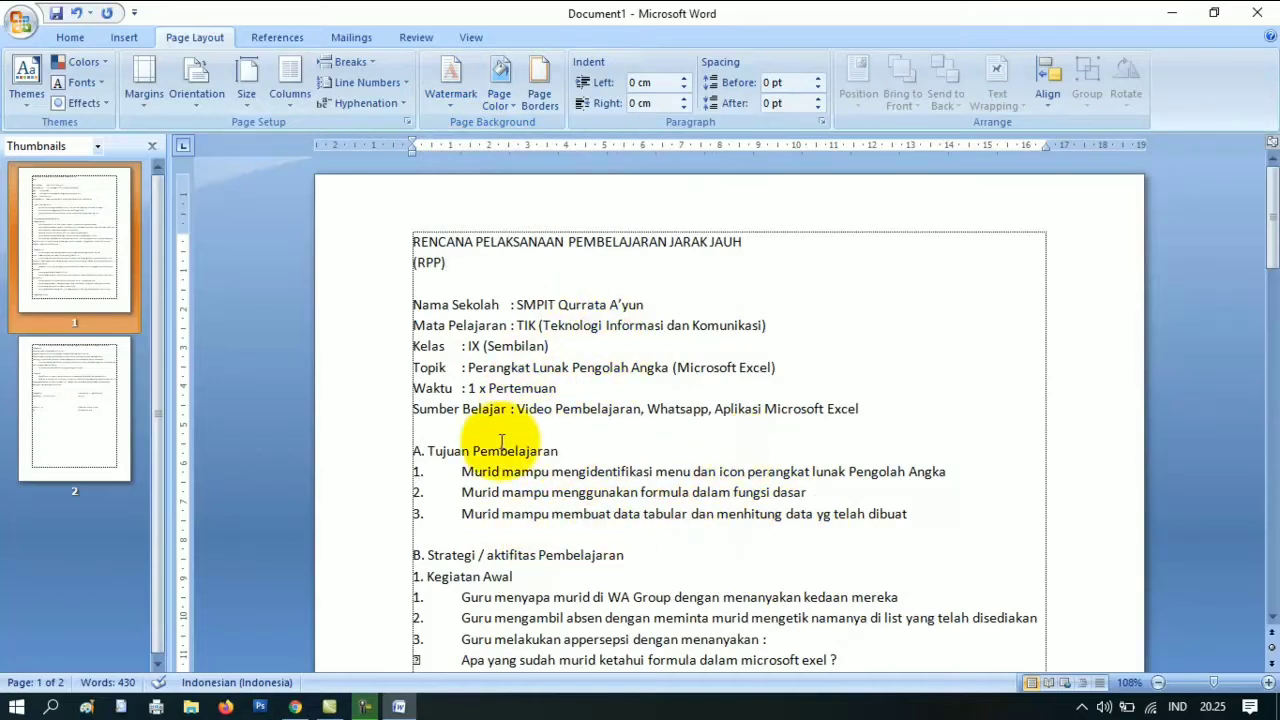
Open the custom watermark settings and choose a text watermark after trying the picture watermark option.
left_click(456, 102)
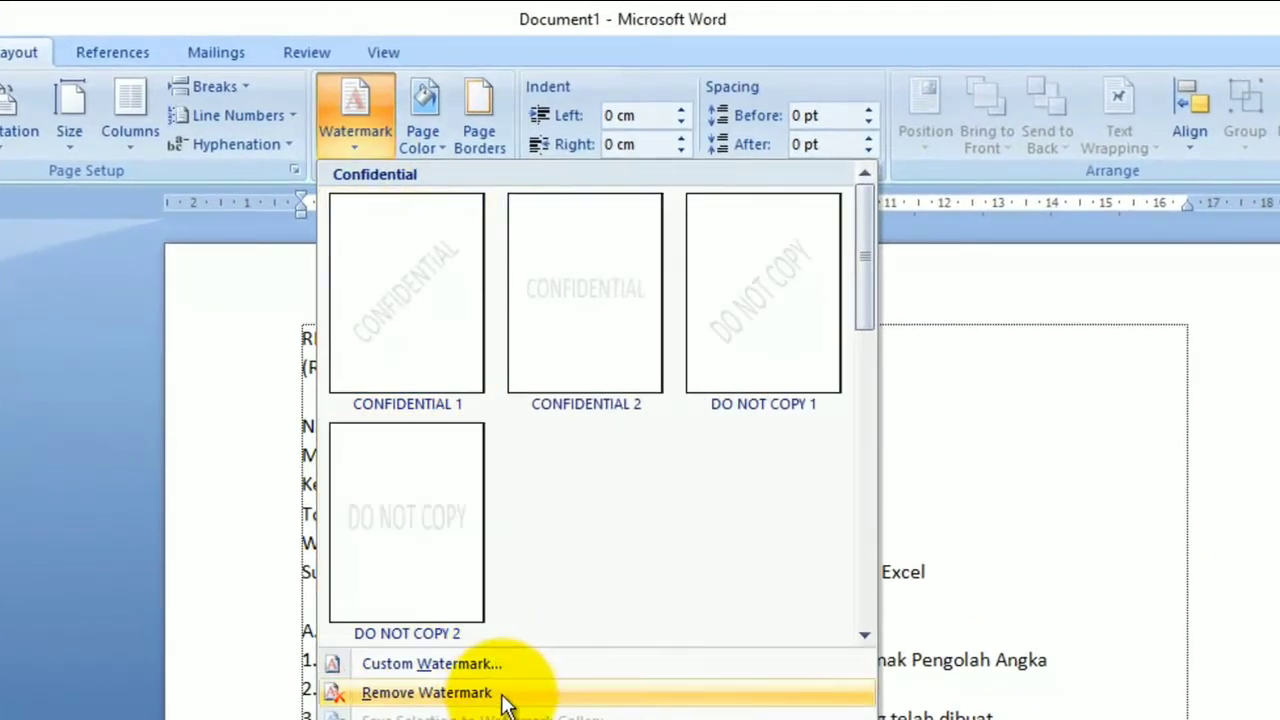
left_click(500, 662)
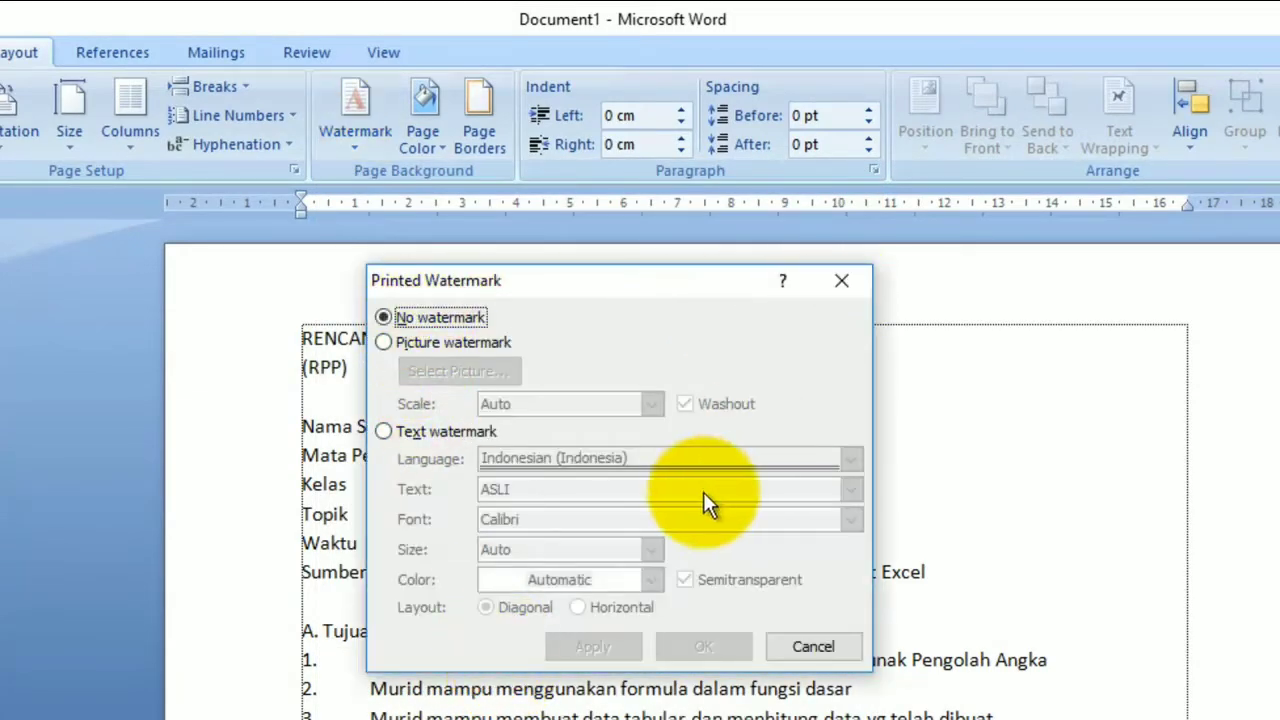
left_click(384, 342)
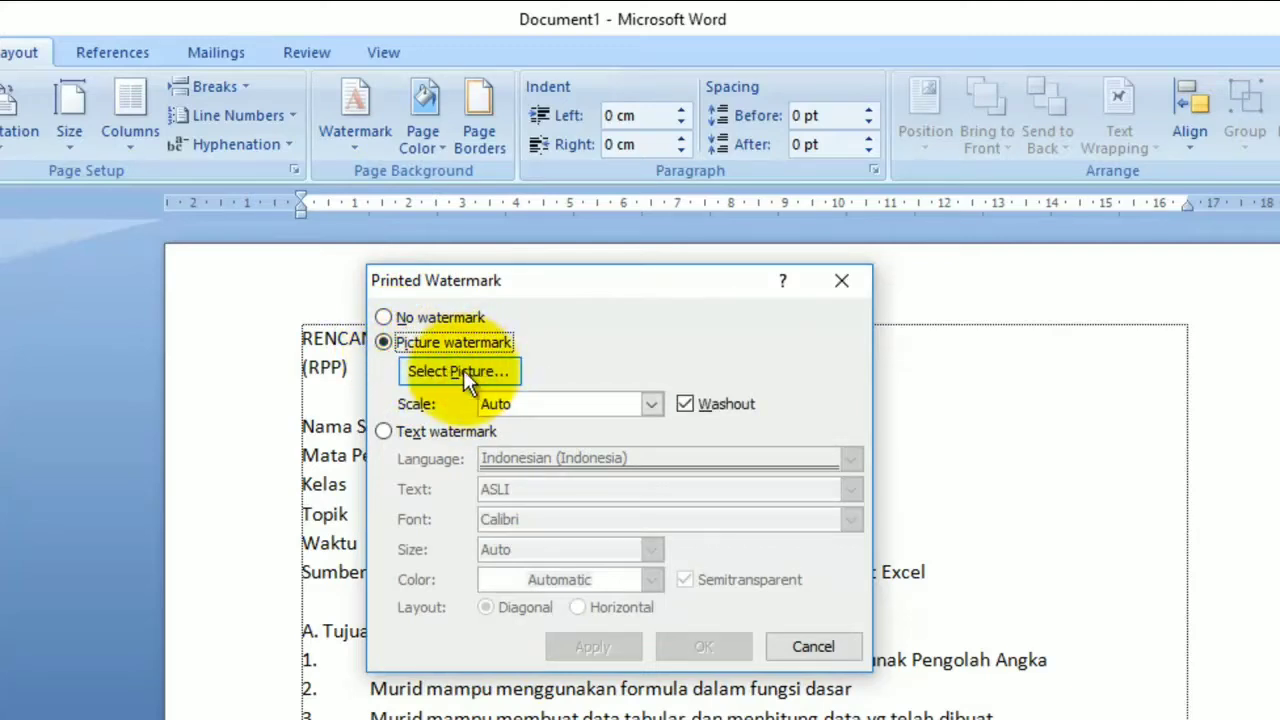
left_click(383, 431)
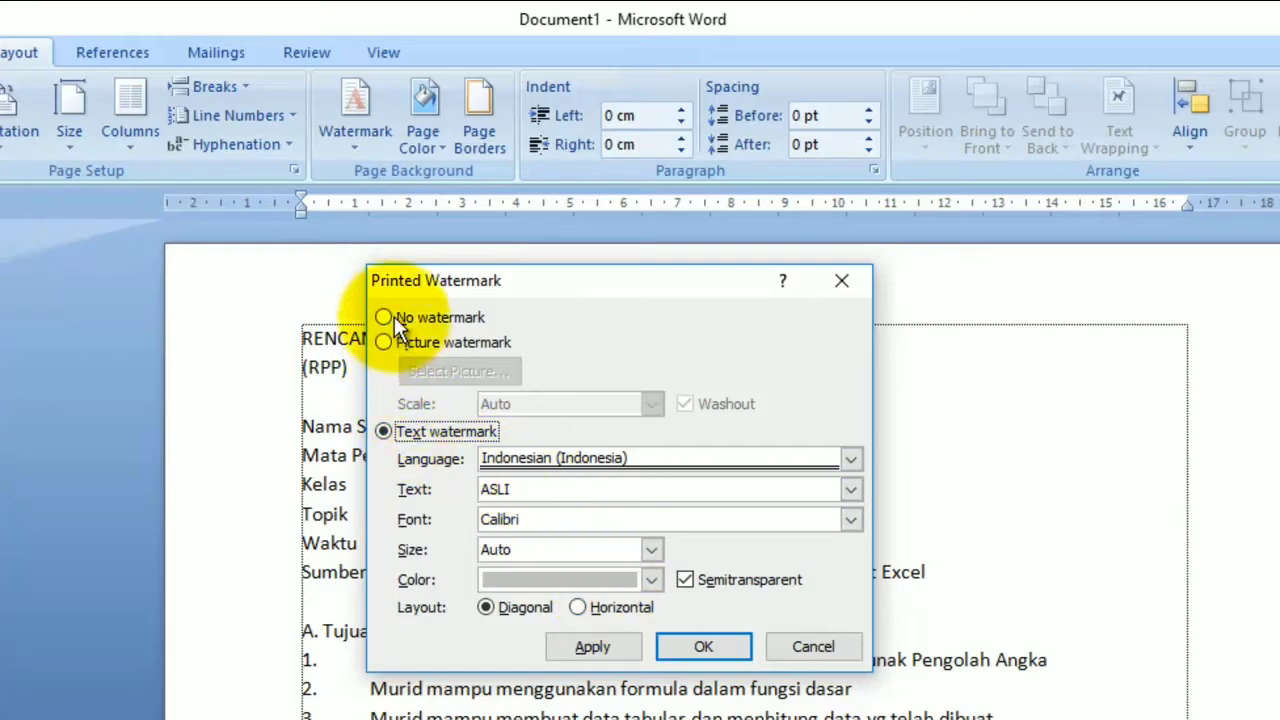
Set the watermark text to SMPIT QURRATA 'AYUN and apply it to the document.
left_click(541, 489)
left_click_drag(541, 489, 463, 489)
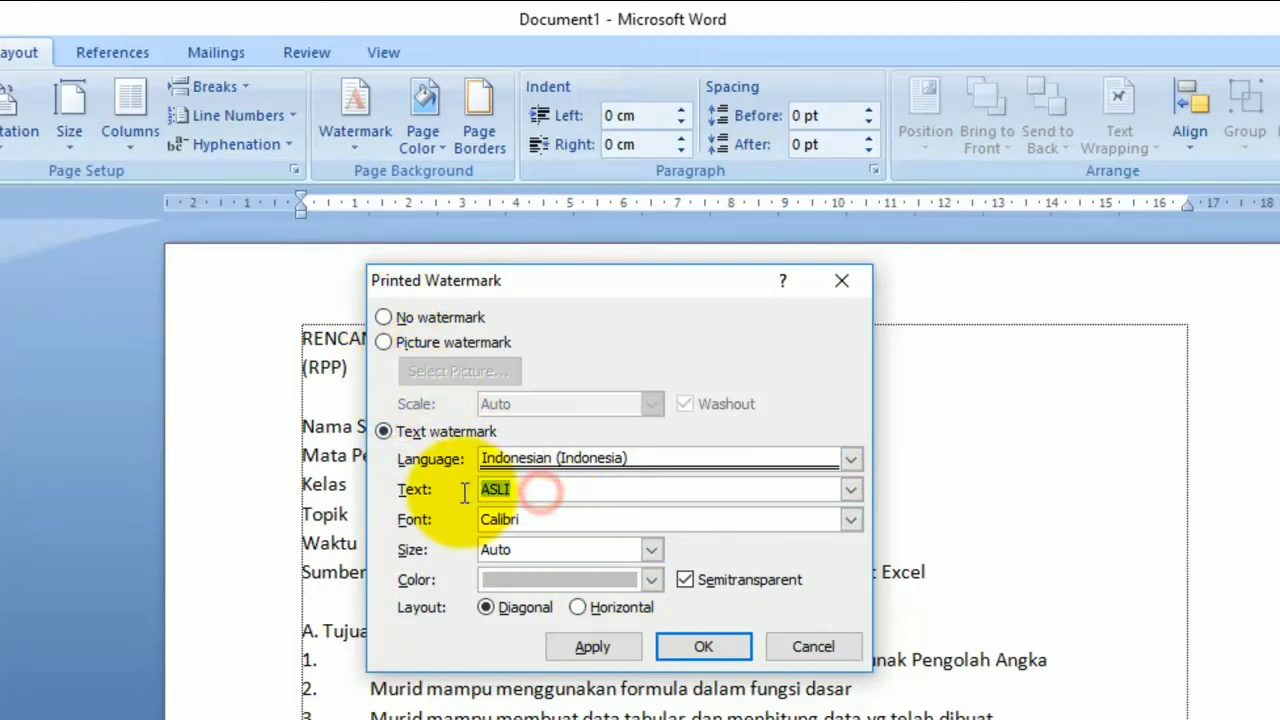
left_click(576, 490)
left_click_drag(541, 491, 465, 496)
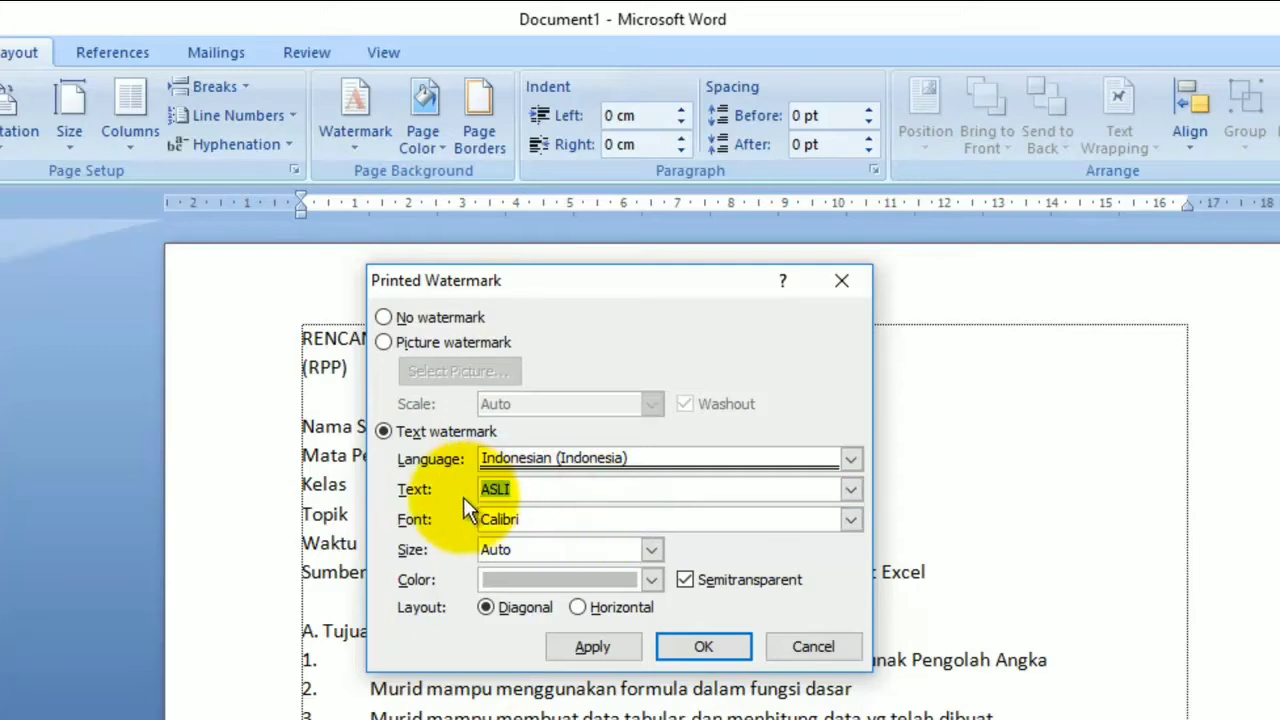
type("SMPIT QURRATA 'AYU")
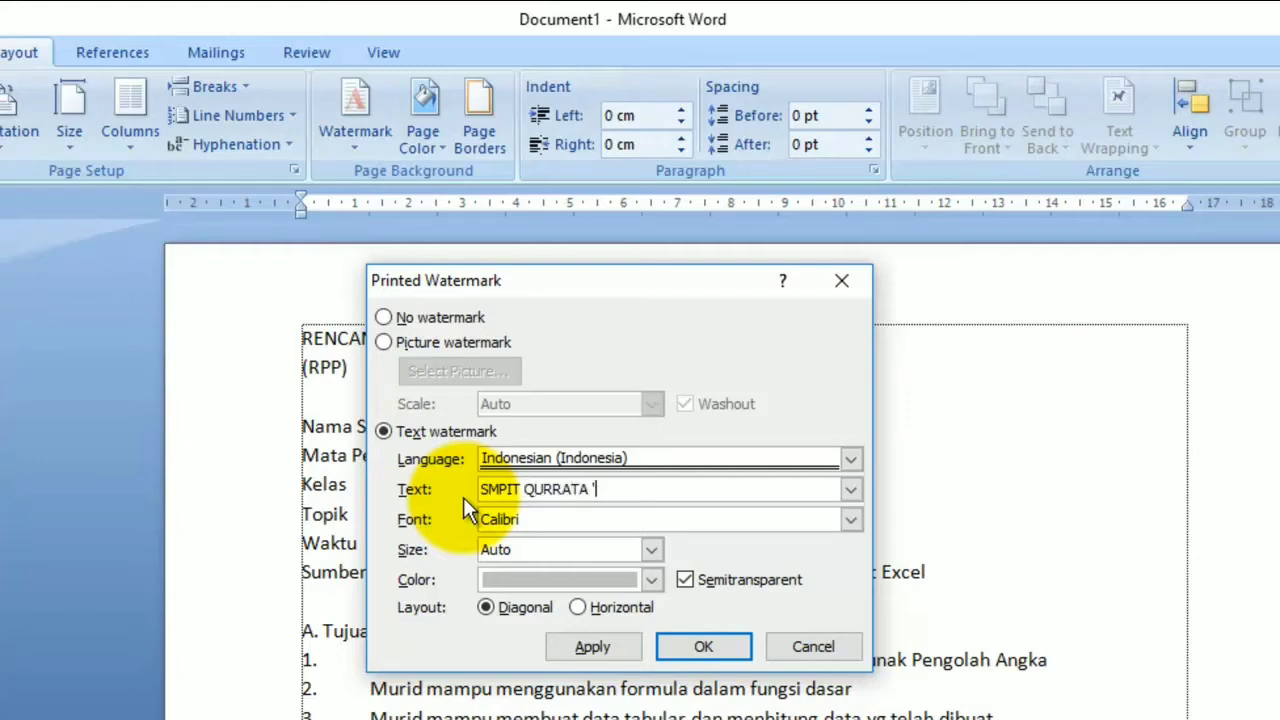
type("N")
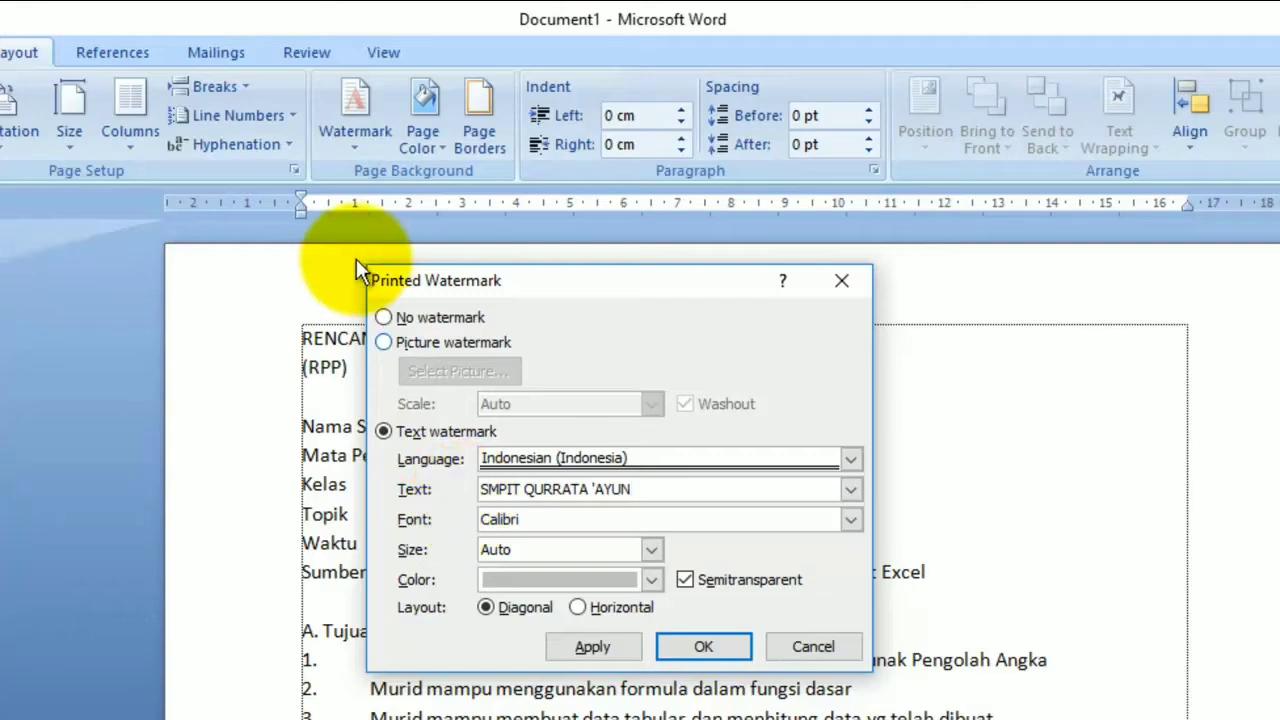
left_click(701, 650)
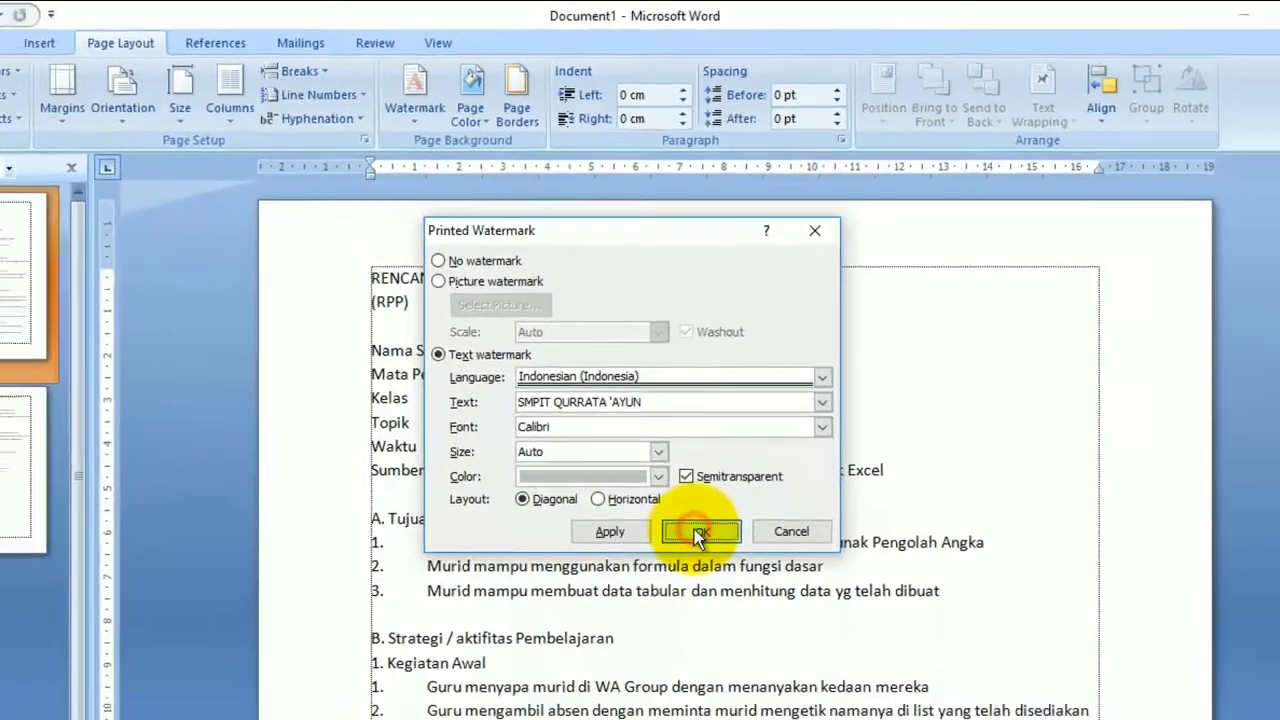
Look over the page's watermark and replace it with the preset DO NOT COPY 2 watermark.
scroll(890, 520, "down", 5)
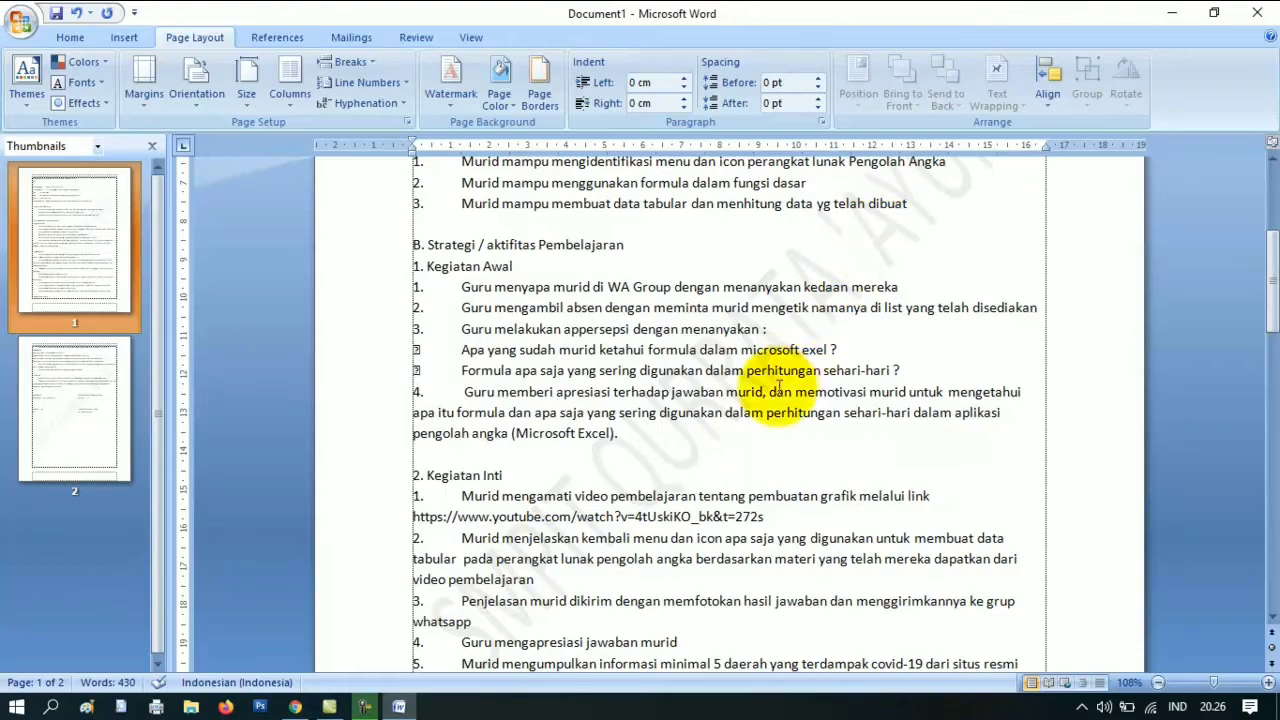
scroll(707, 416, "up", 3)
scroll(707, 416, "up", 2)
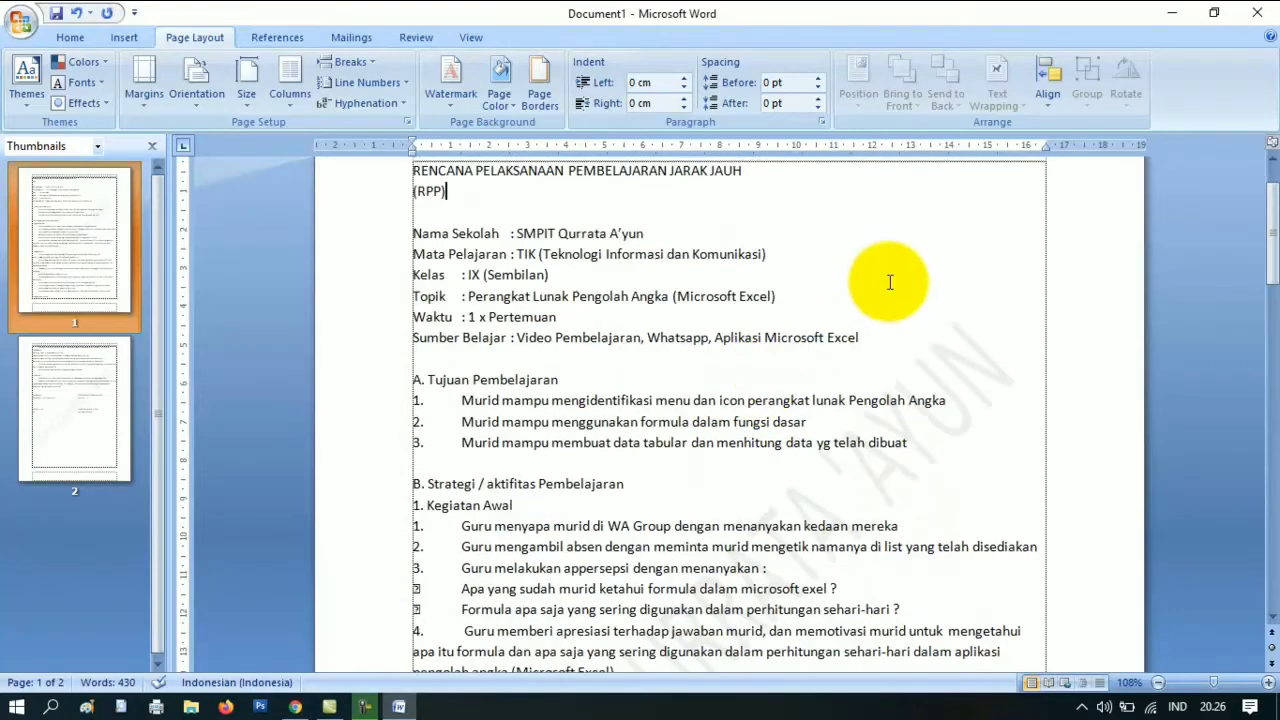
scroll(766, 371, "down", 5)
scroll(829, 500, "up", 5)
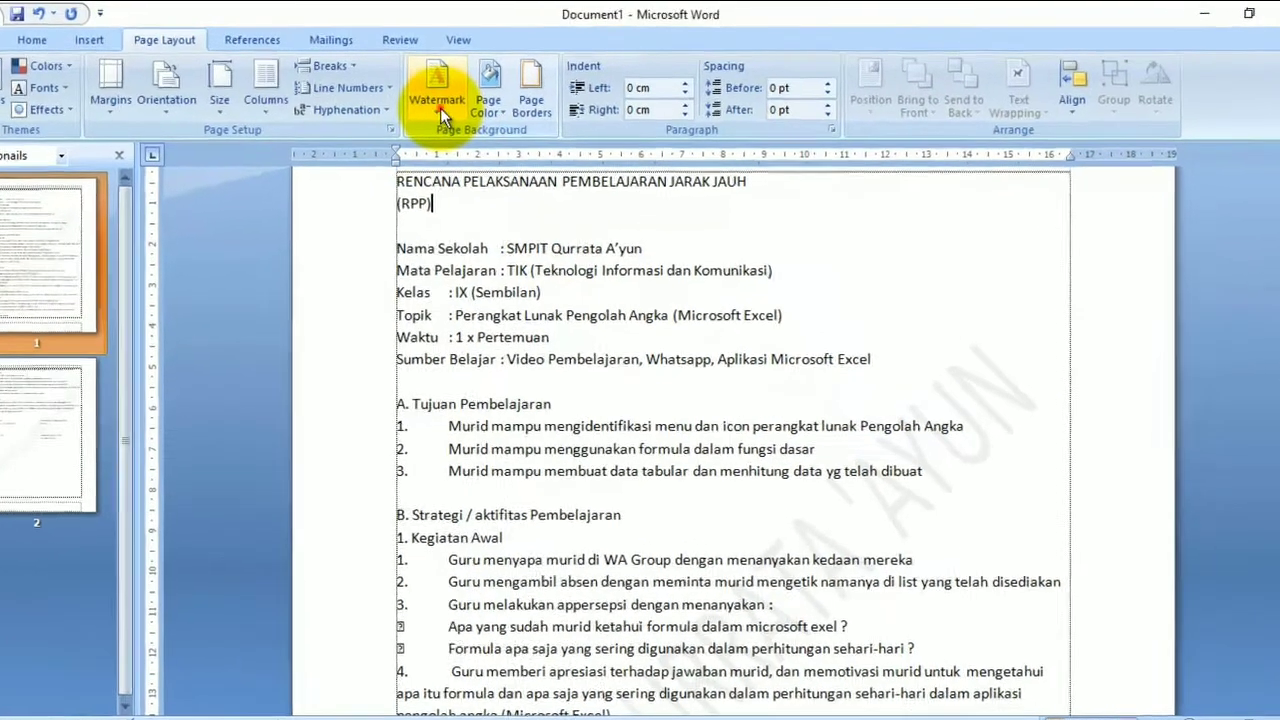
left_click(451, 101)
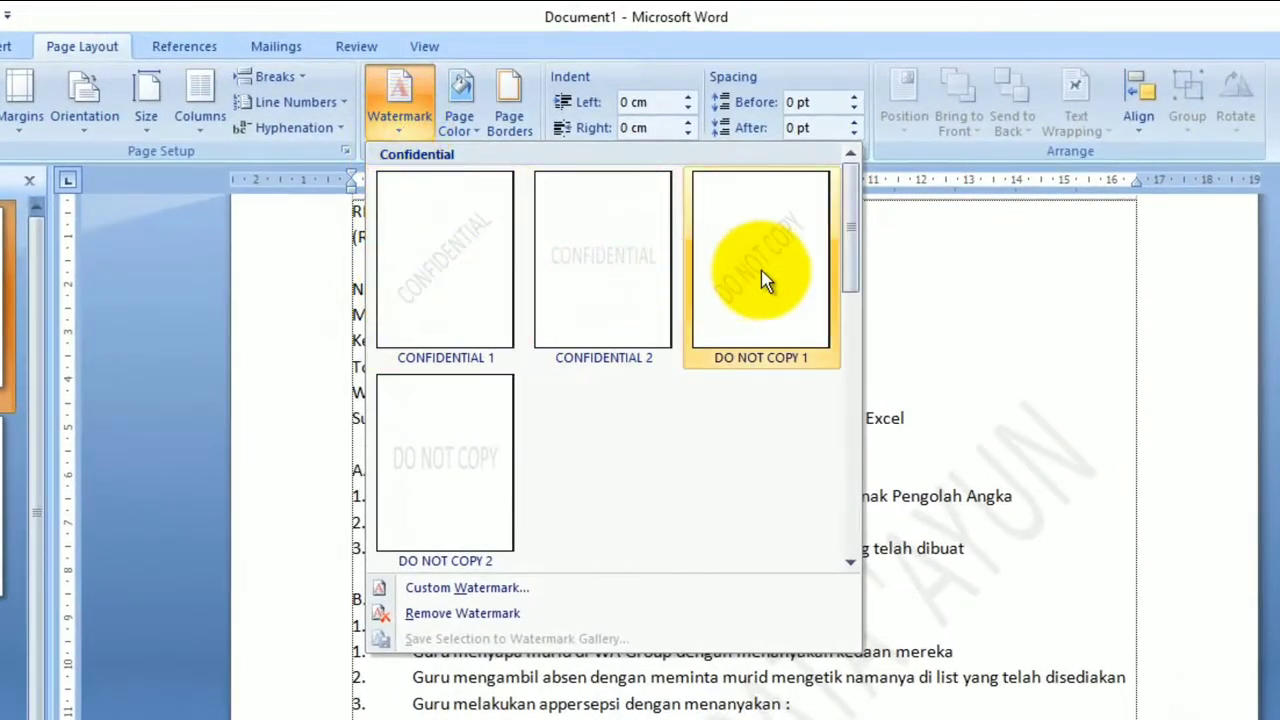
left_click(471, 470)
scroll(796, 513, "down", 3)
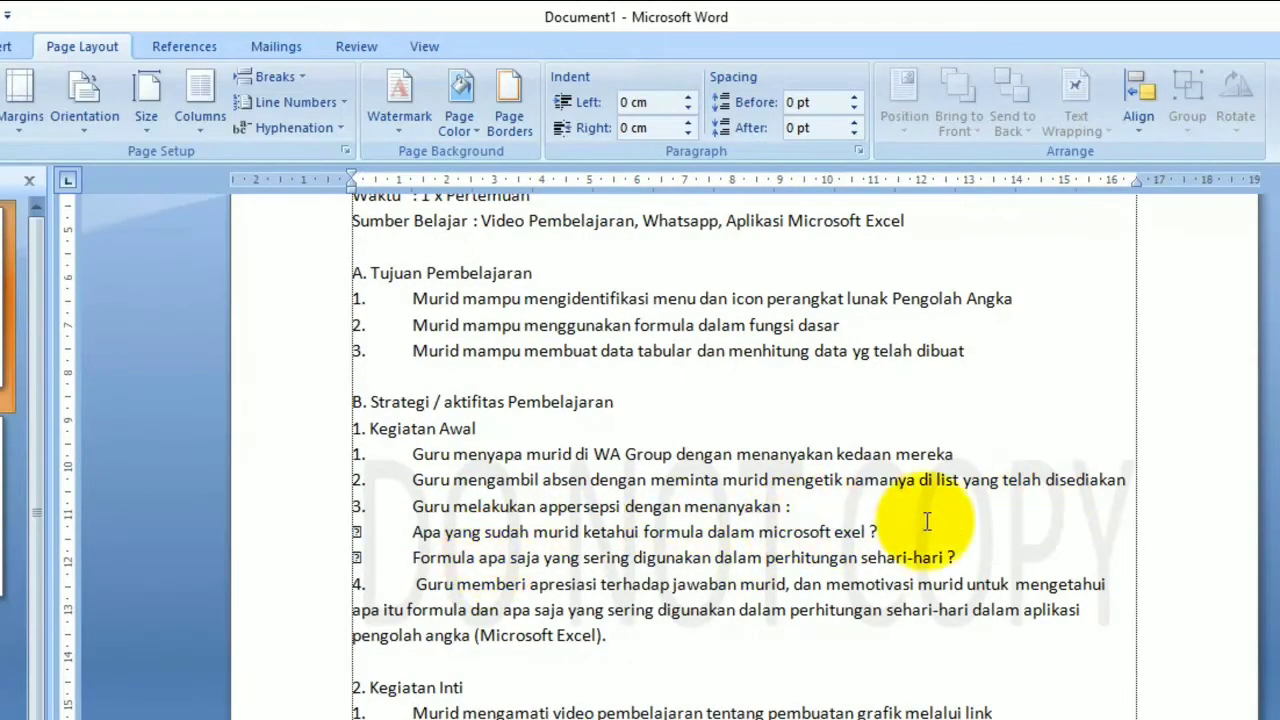
Change the custom watermark text to NAMA, apply it, and check it on both pages of the document.
left_click(409, 140)
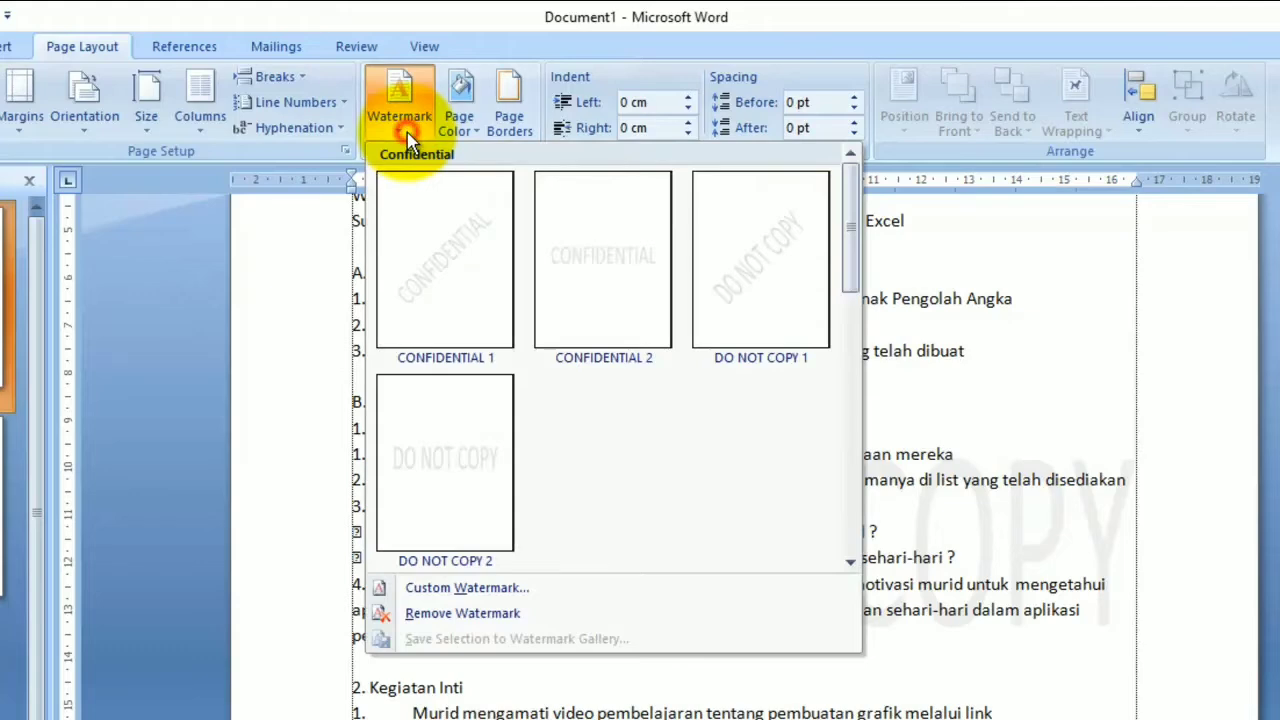
left_click(487, 587)
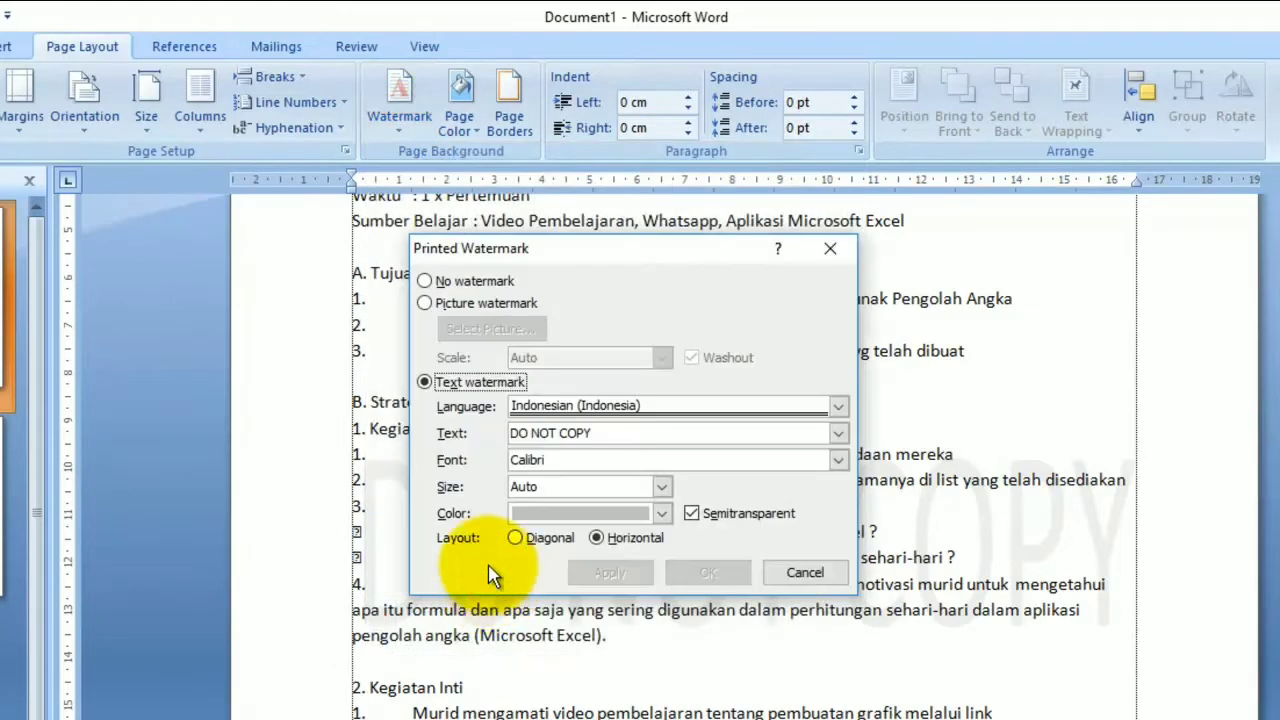
left_click_drag(604, 432, 508, 432)
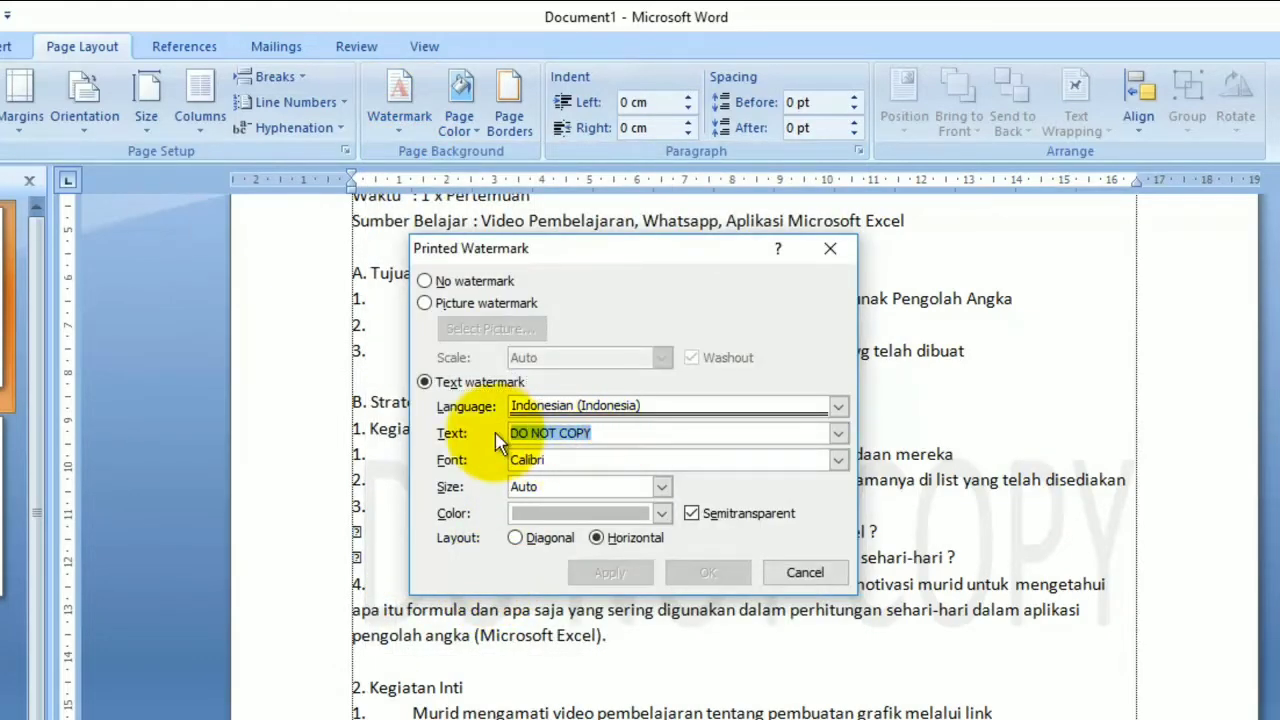
type("NAMA")
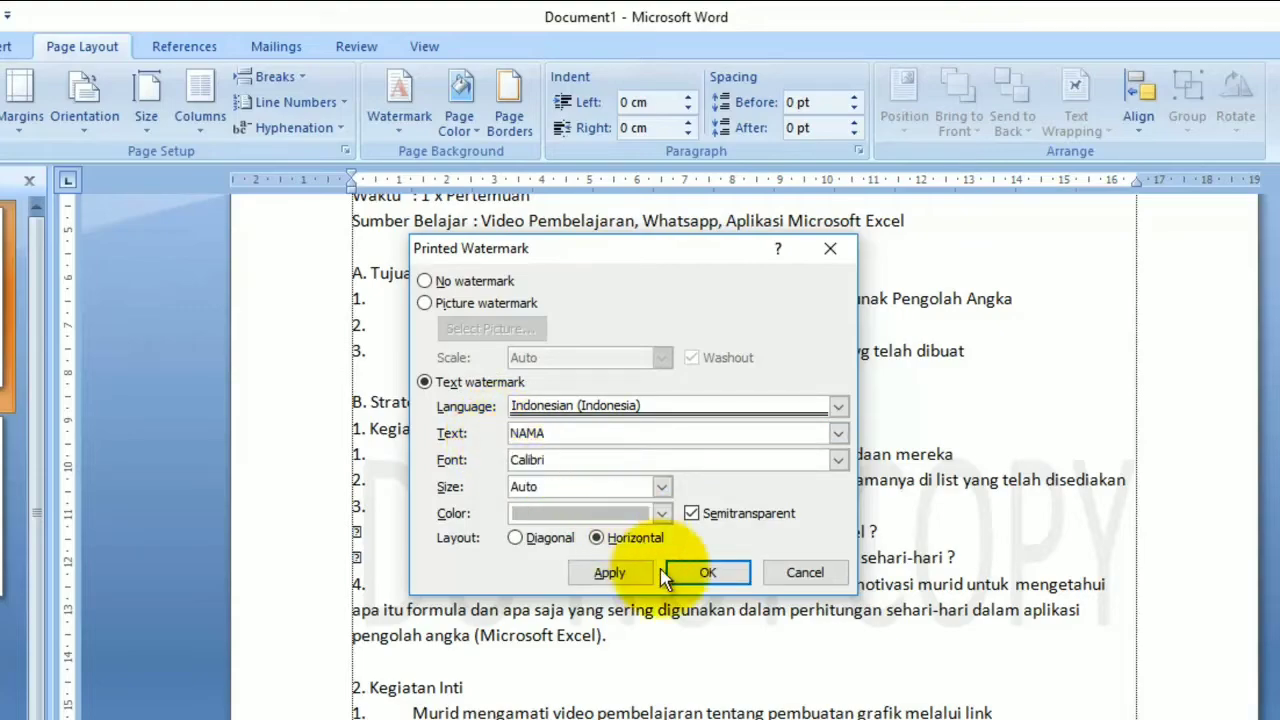
left_click(700, 578)
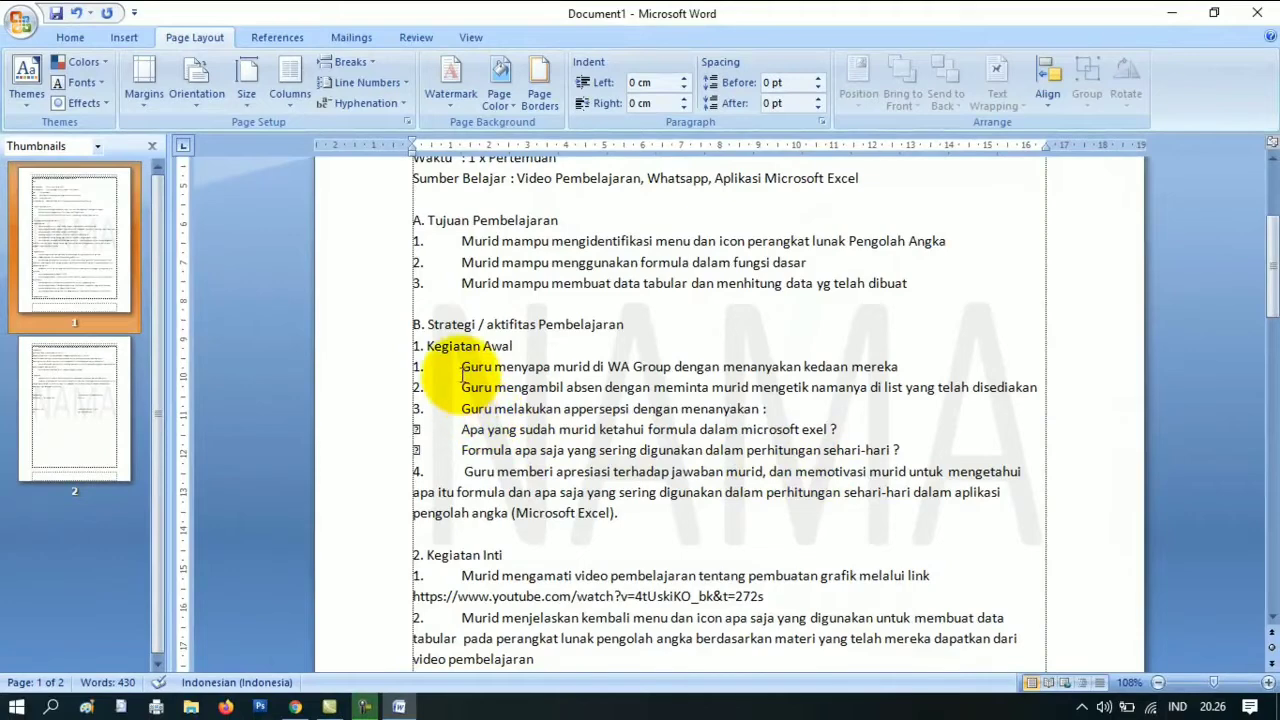
scroll(828, 406, "down", 2)
scroll(803, 402, "up", 2)
left_click(66, 405)
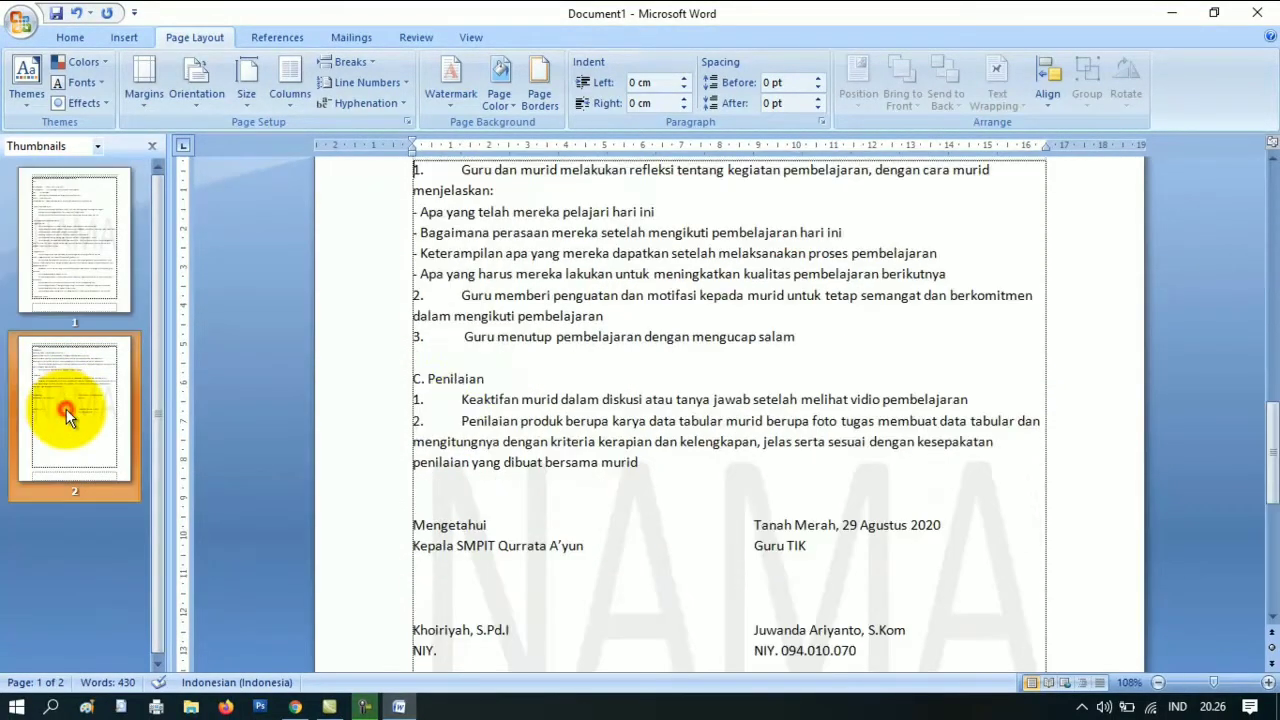
scroll(640, 395, "down", 4)
scroll(690, 392, "up", 5)
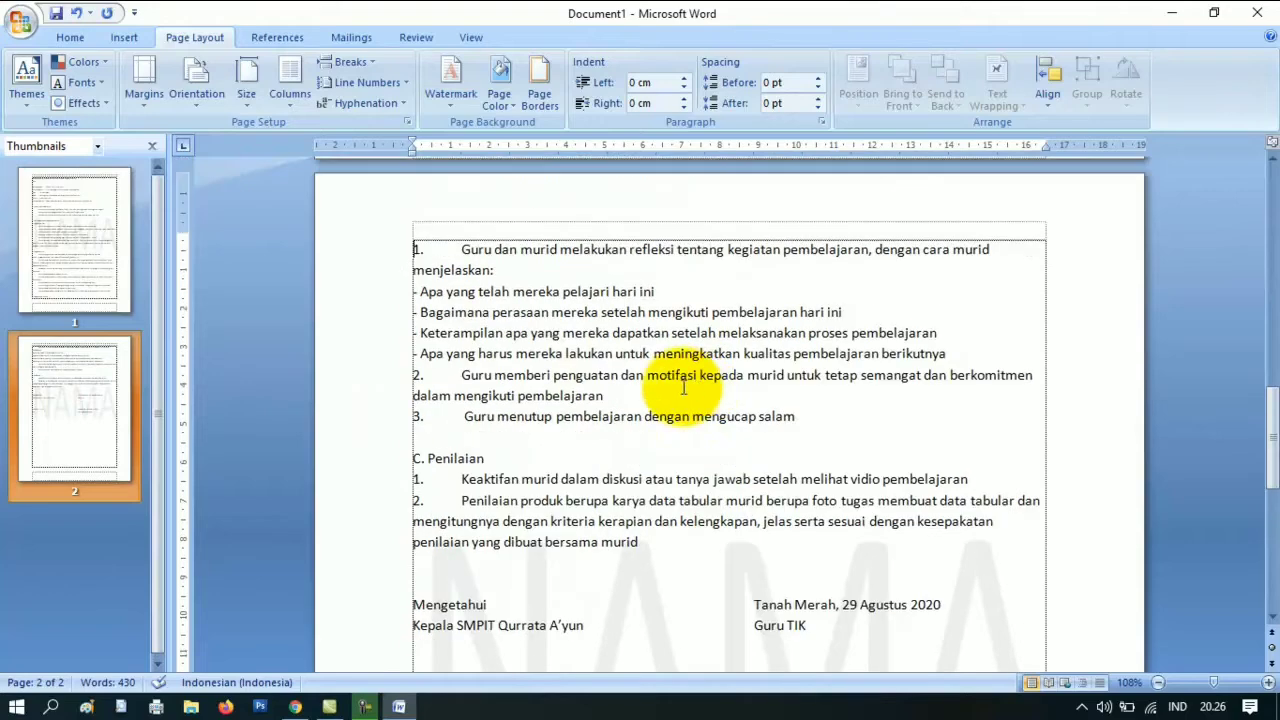
left_click(70, 260)
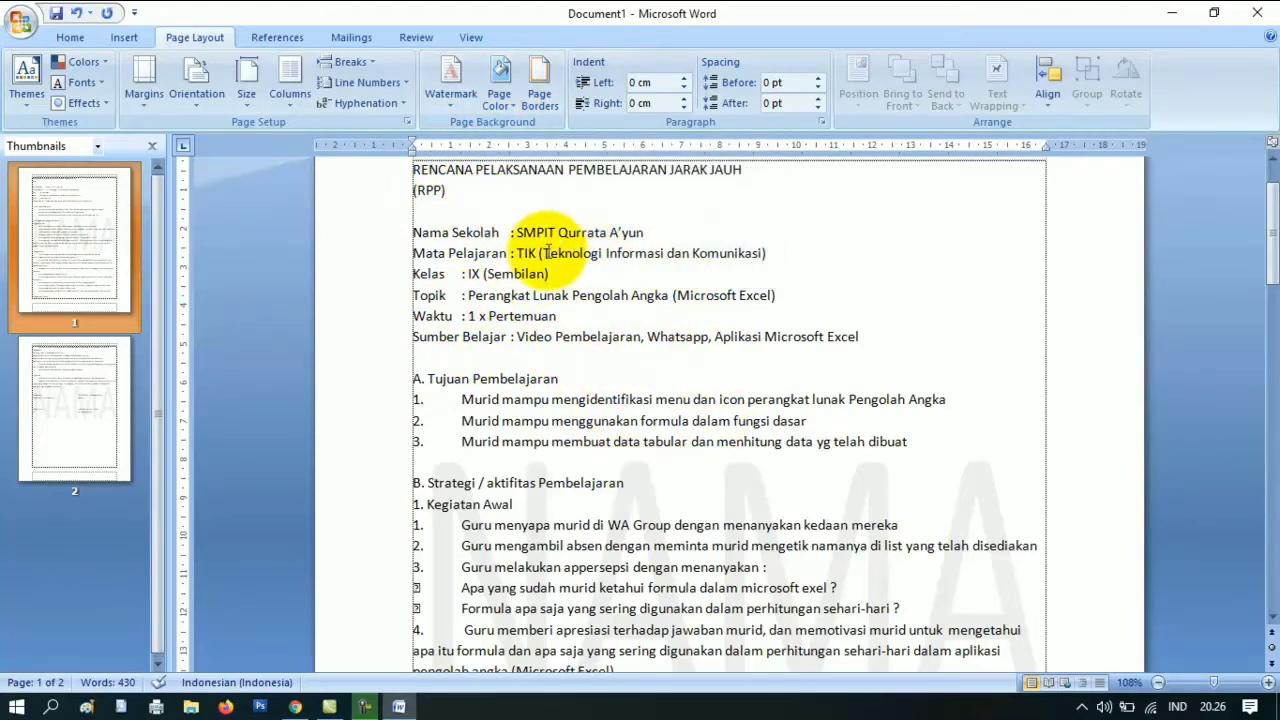
View the available page background colors.
left_click(507, 104)
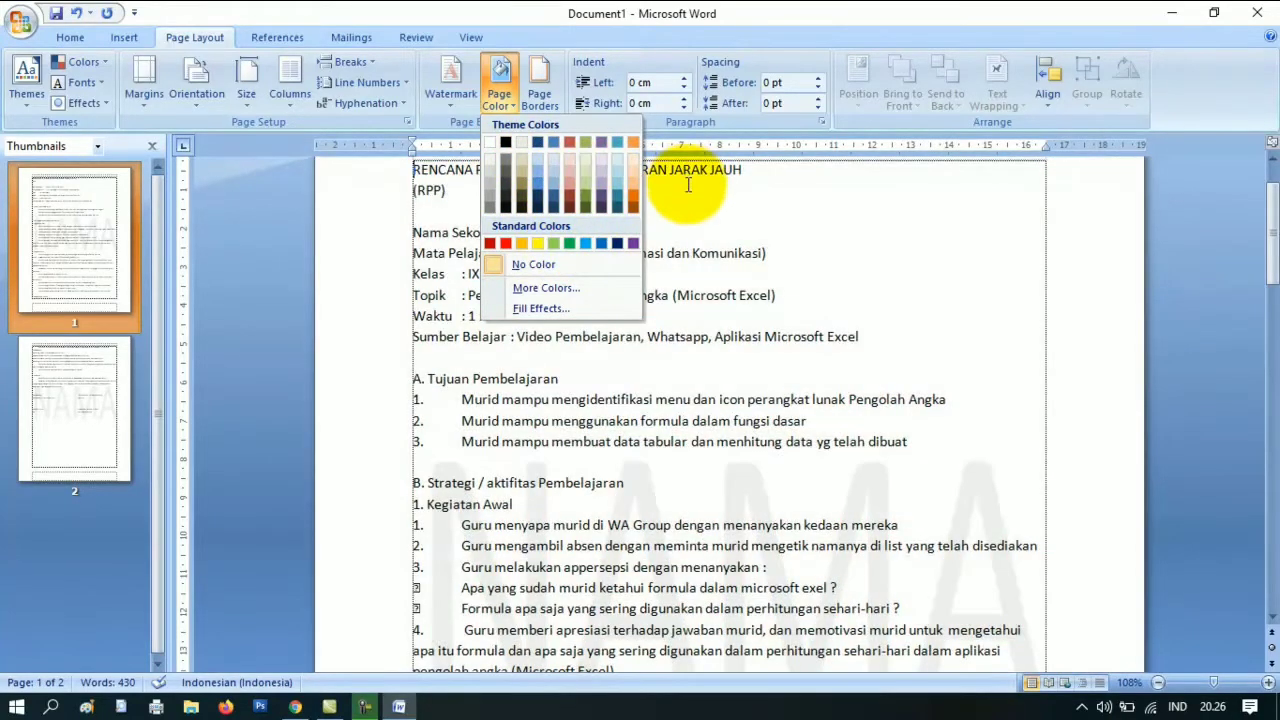
left_click(686, 184)
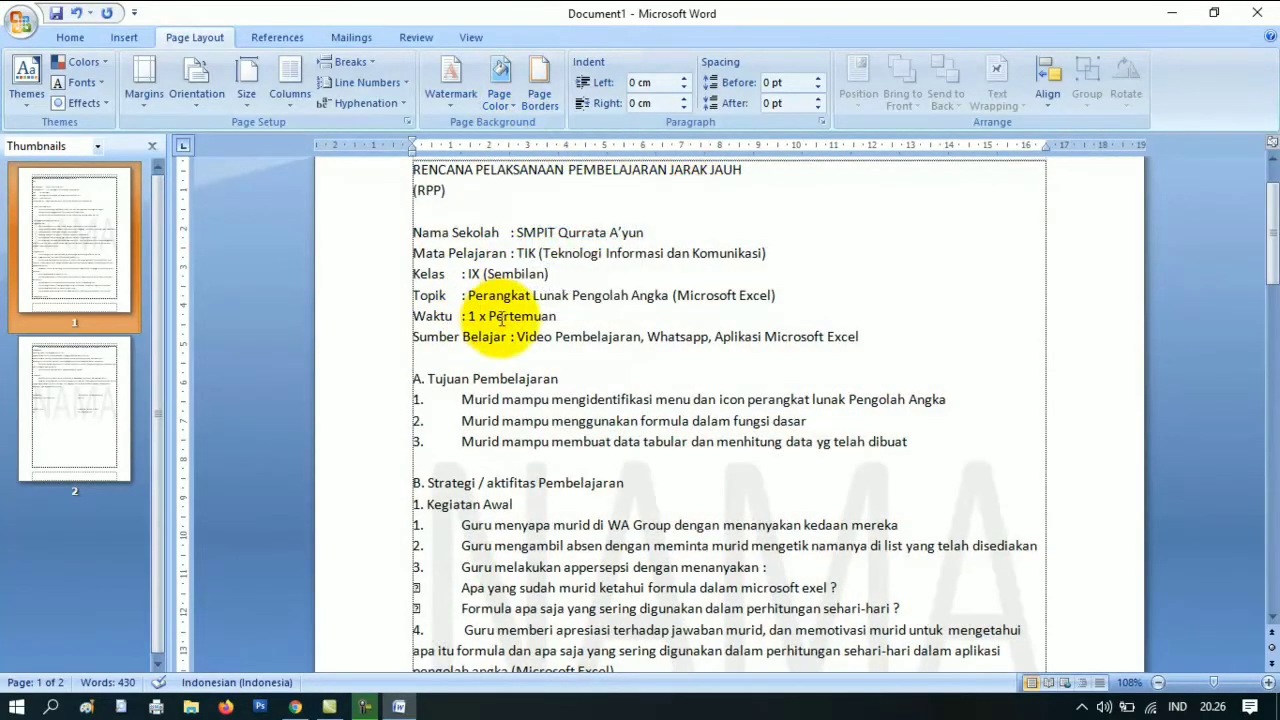
scroll(489, 314, "up", 2)
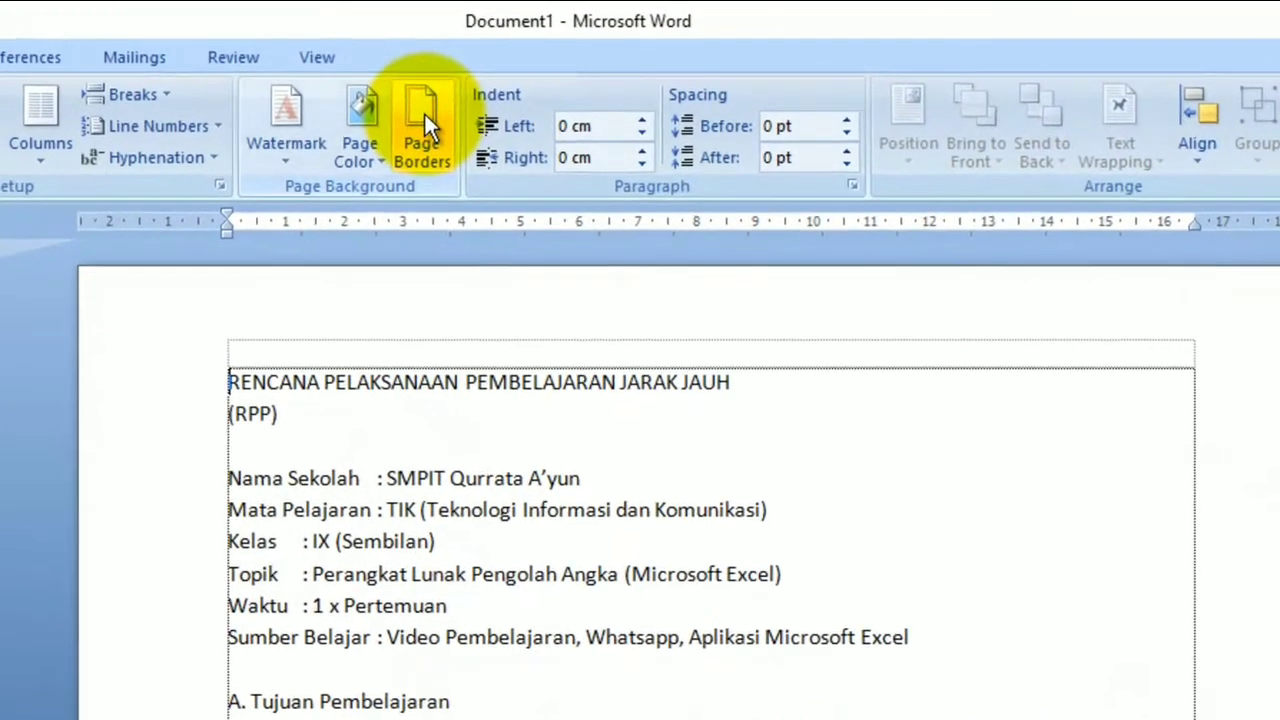
Add a Box page border to the whole document using the black-edged twisted ribbon art pattern.
left_click(538, 90)
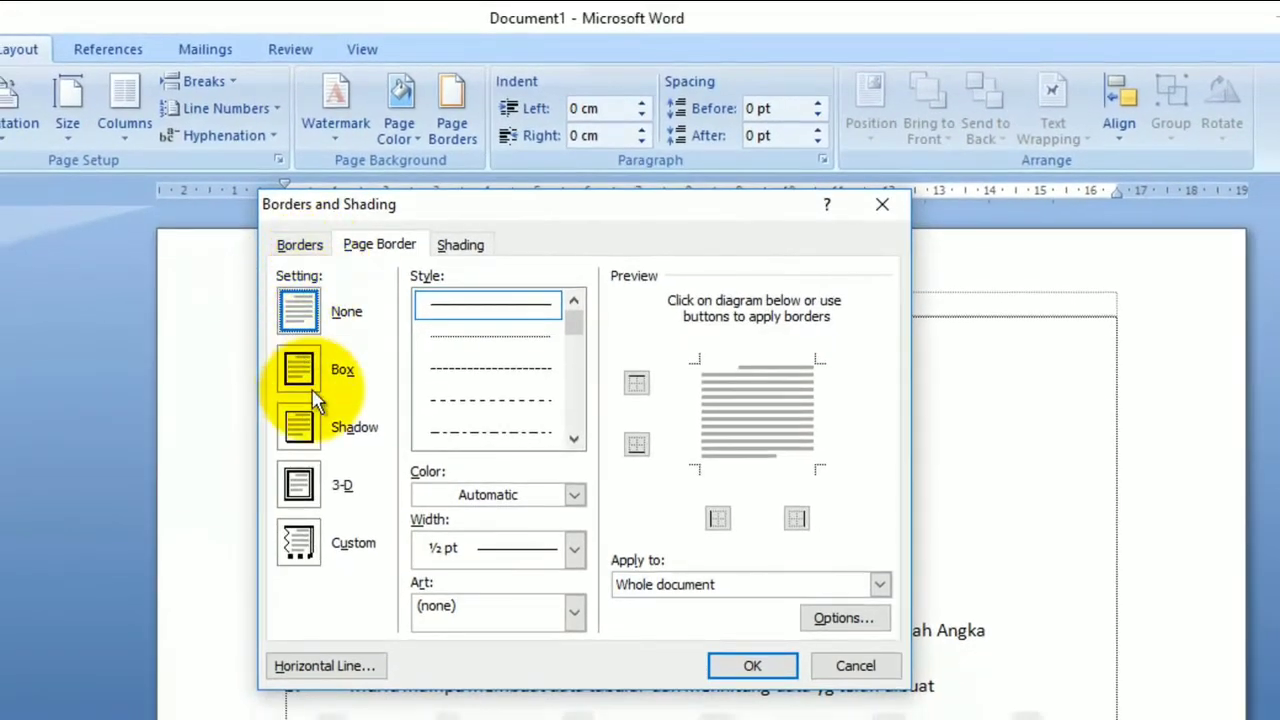
left_click(246, 426)
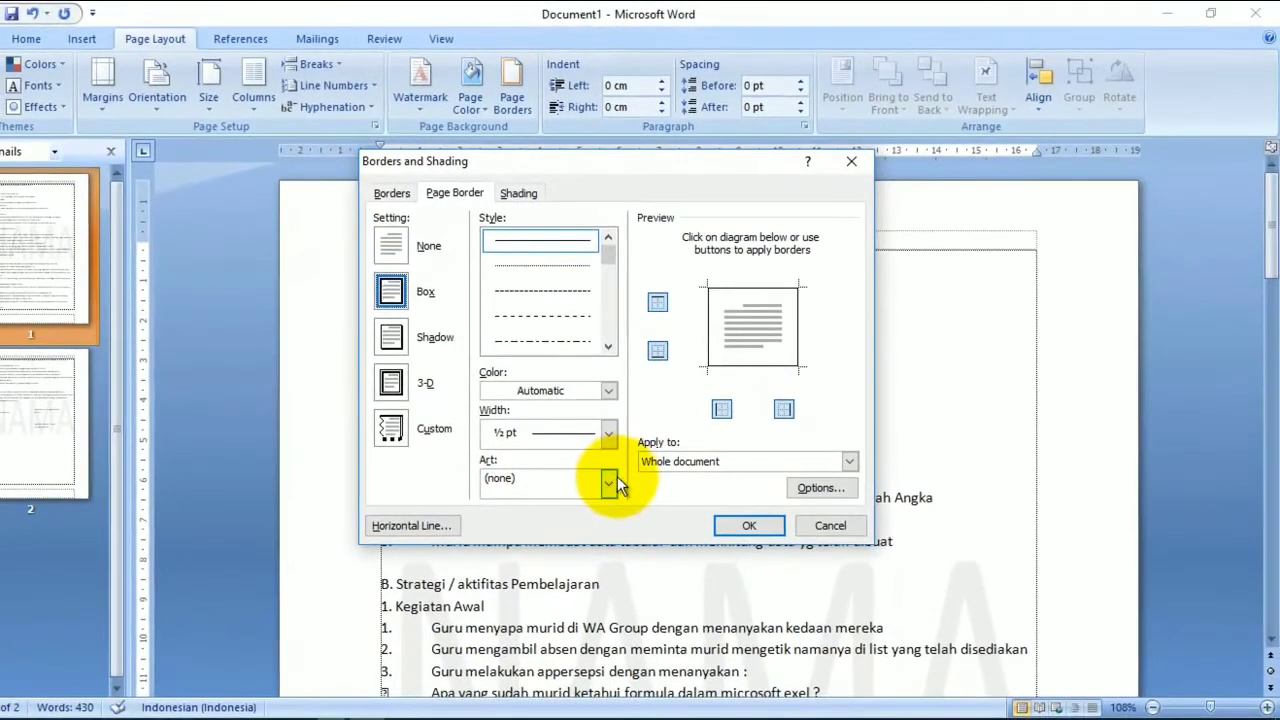
left_click(574, 612)
scroll(545, 570, "down", 5)
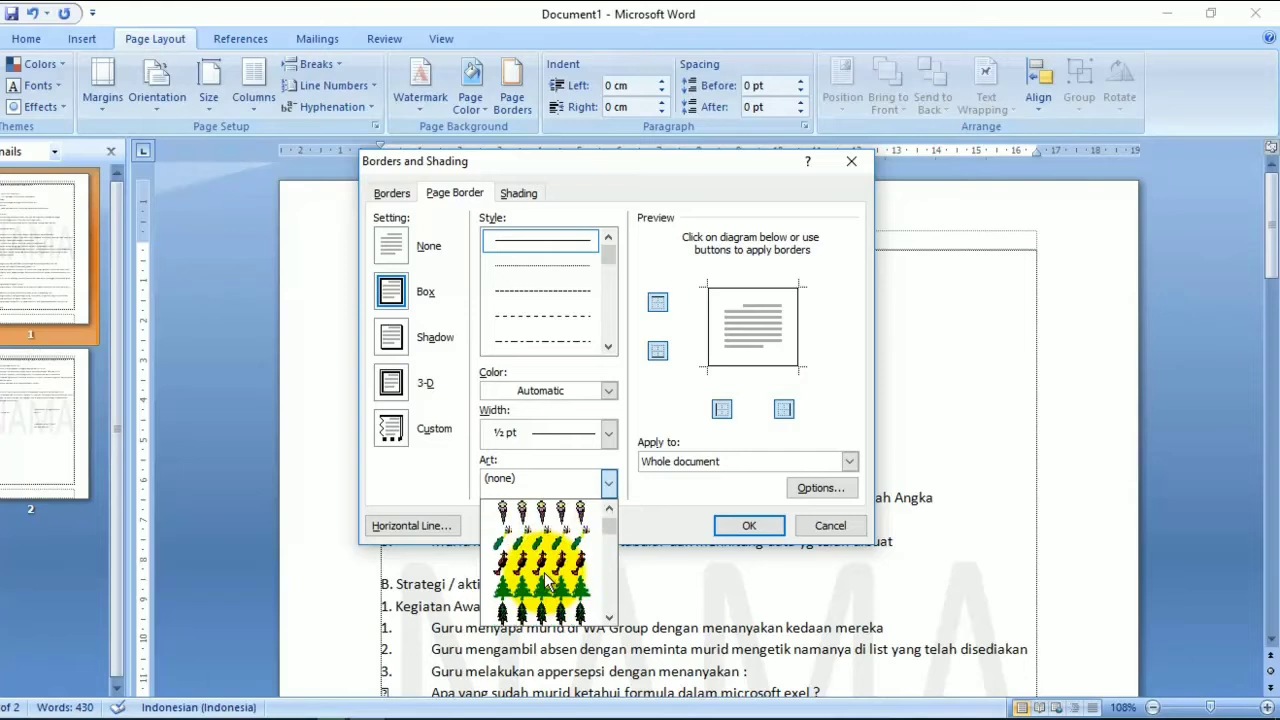
scroll(545, 580, "down", 6)
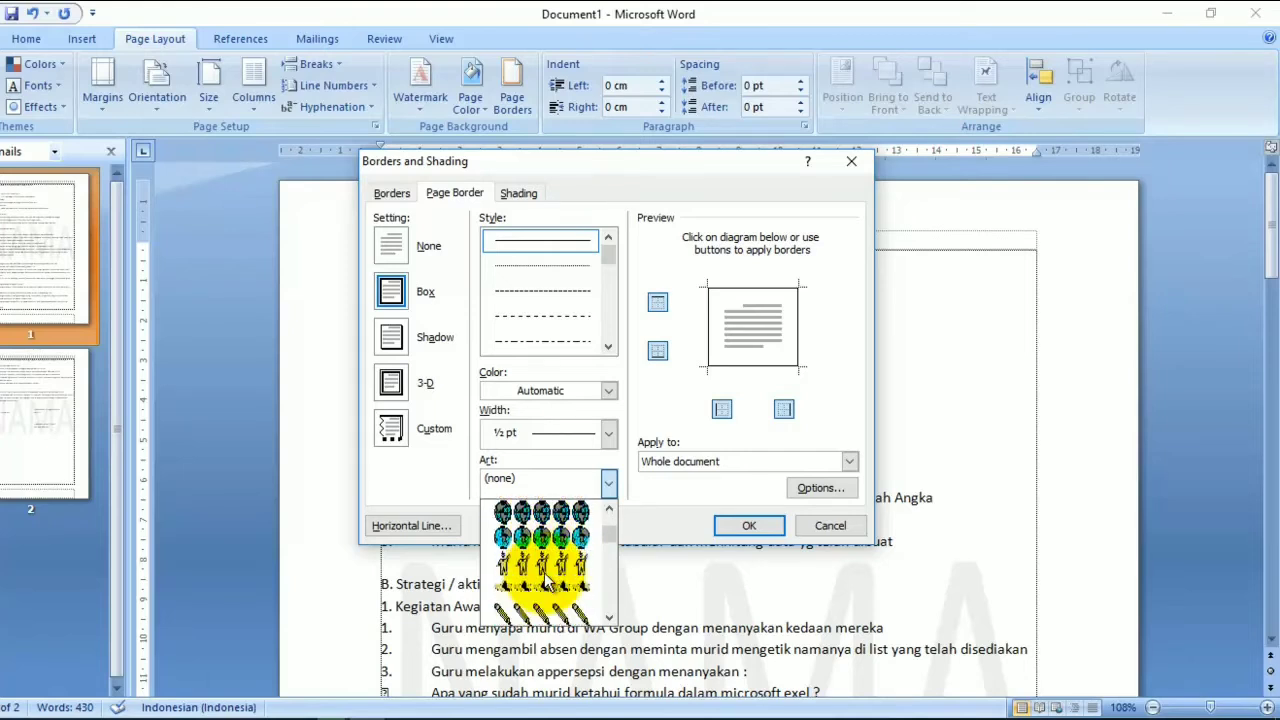
scroll(548, 580, "down", 6)
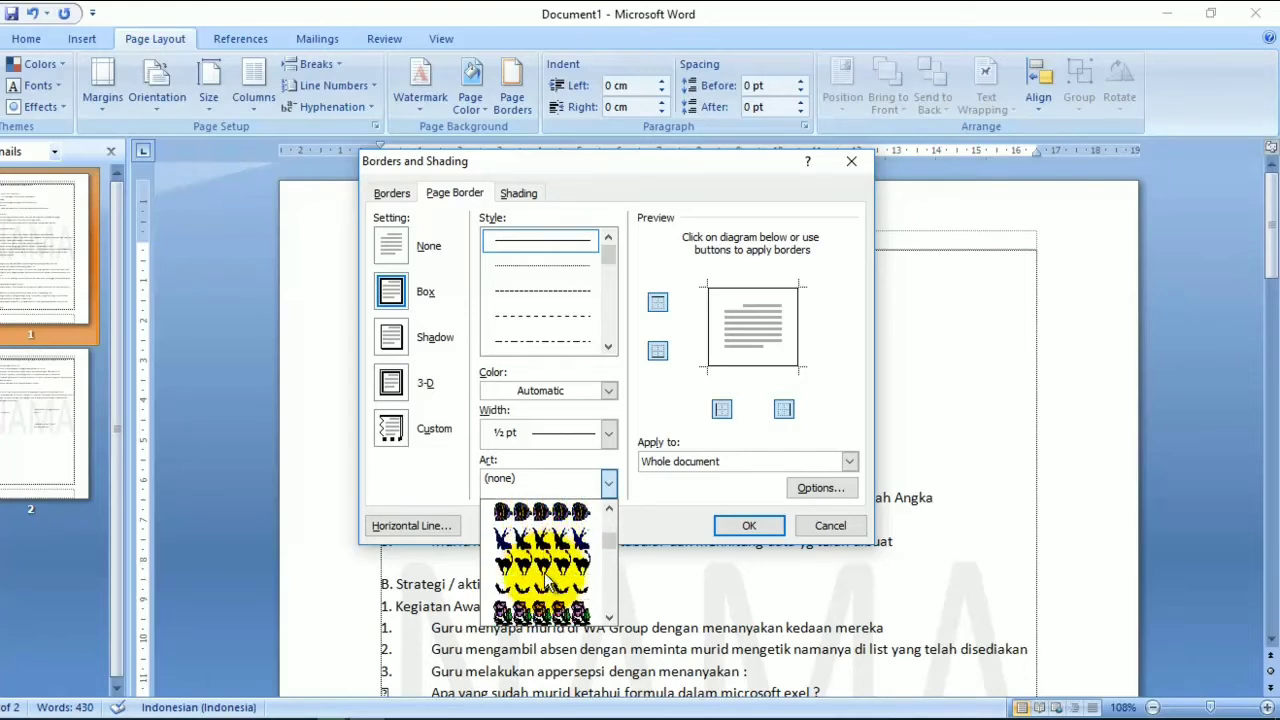
scroll(548, 580, "down", 6)
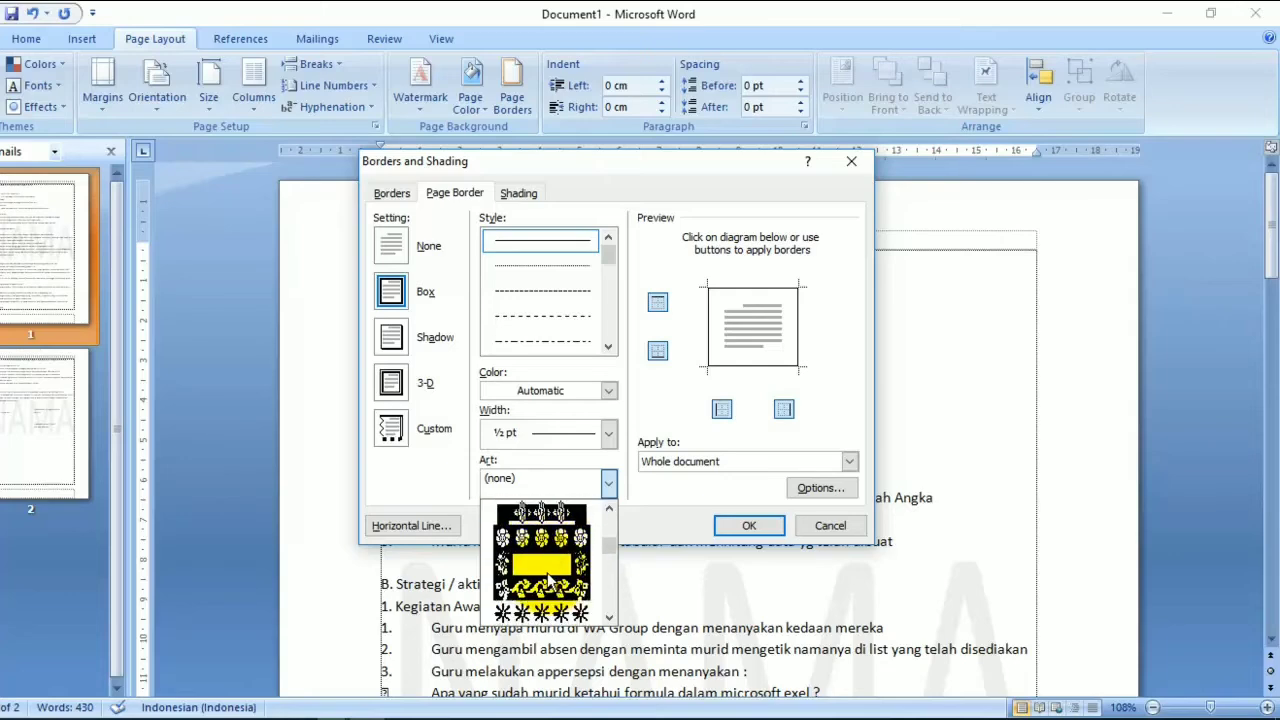
scroll(548, 580, "down", 6)
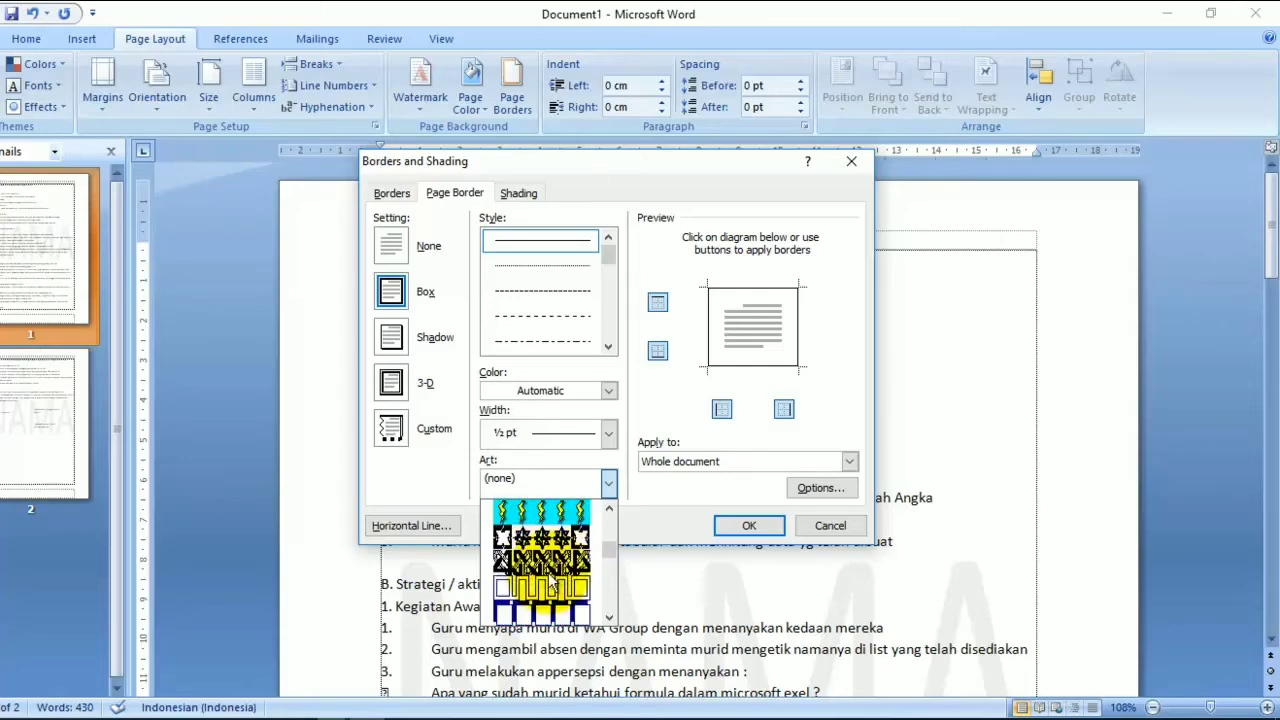
scroll(555, 585, "down", 5)
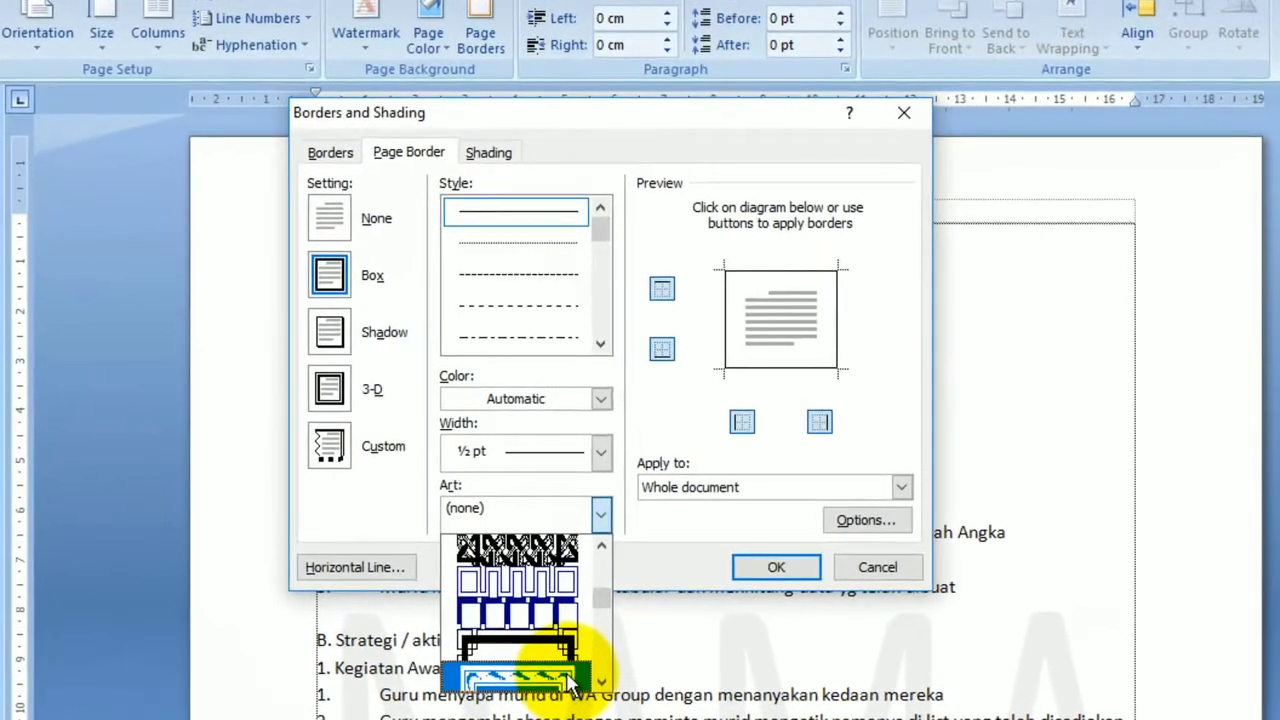
left_click(570, 680)
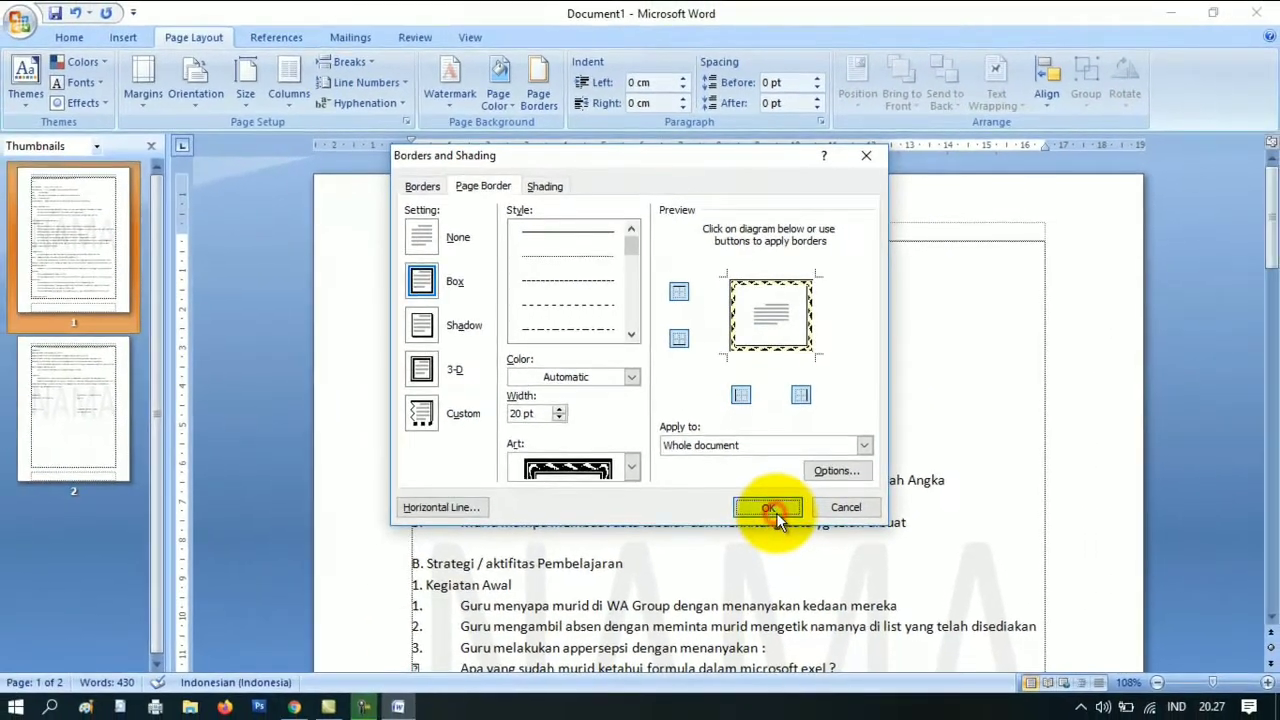
left_click(776, 566)
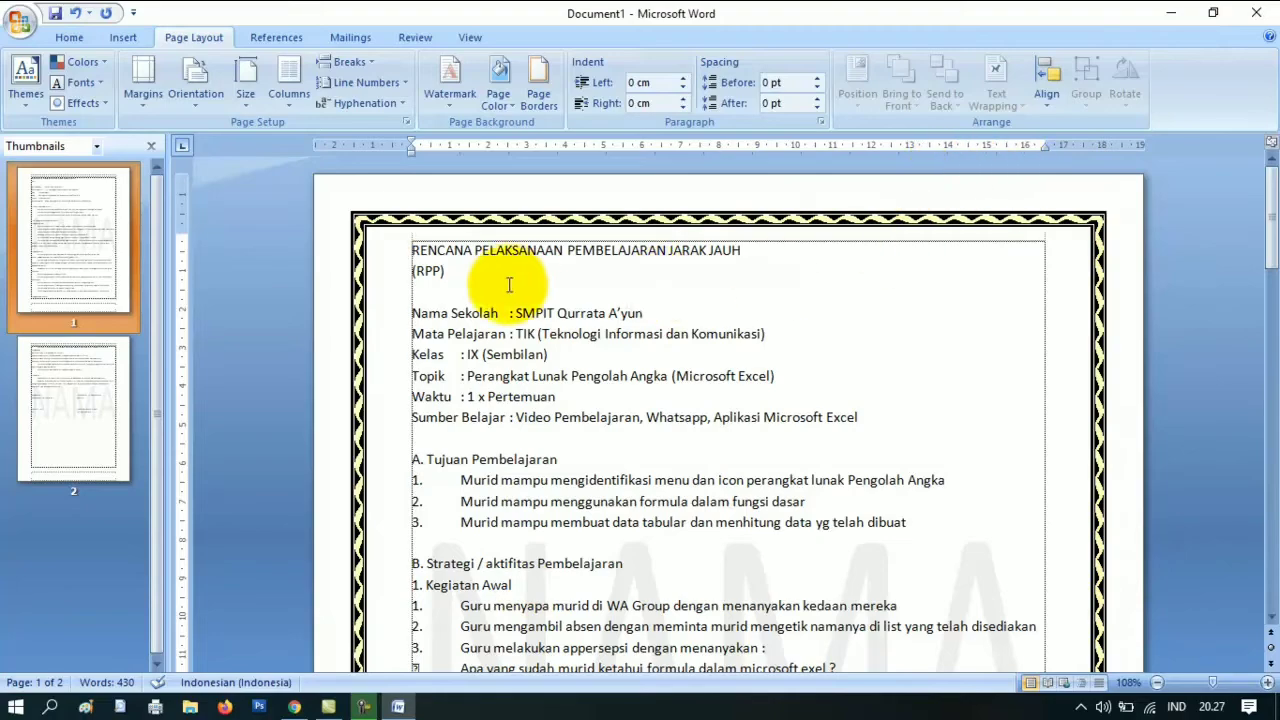
Examine the decorative page border on both pages of the document and return to the beginning.
scroll(600, 295, "down", 5)
scroll(628, 300, "down", 1)
left_click(74, 420)
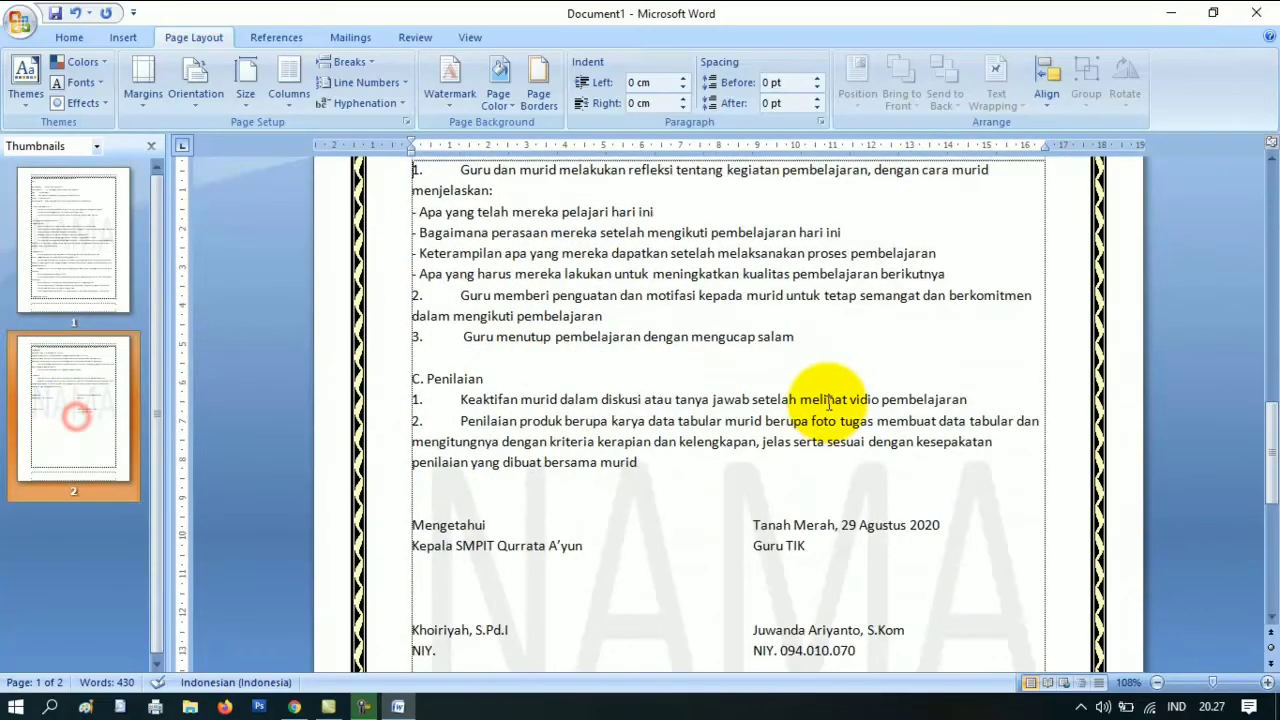
scroll(814, 314, "down", 7)
scroll(1086, 557, "down", 2)
scroll(1057, 477, "up", 20)
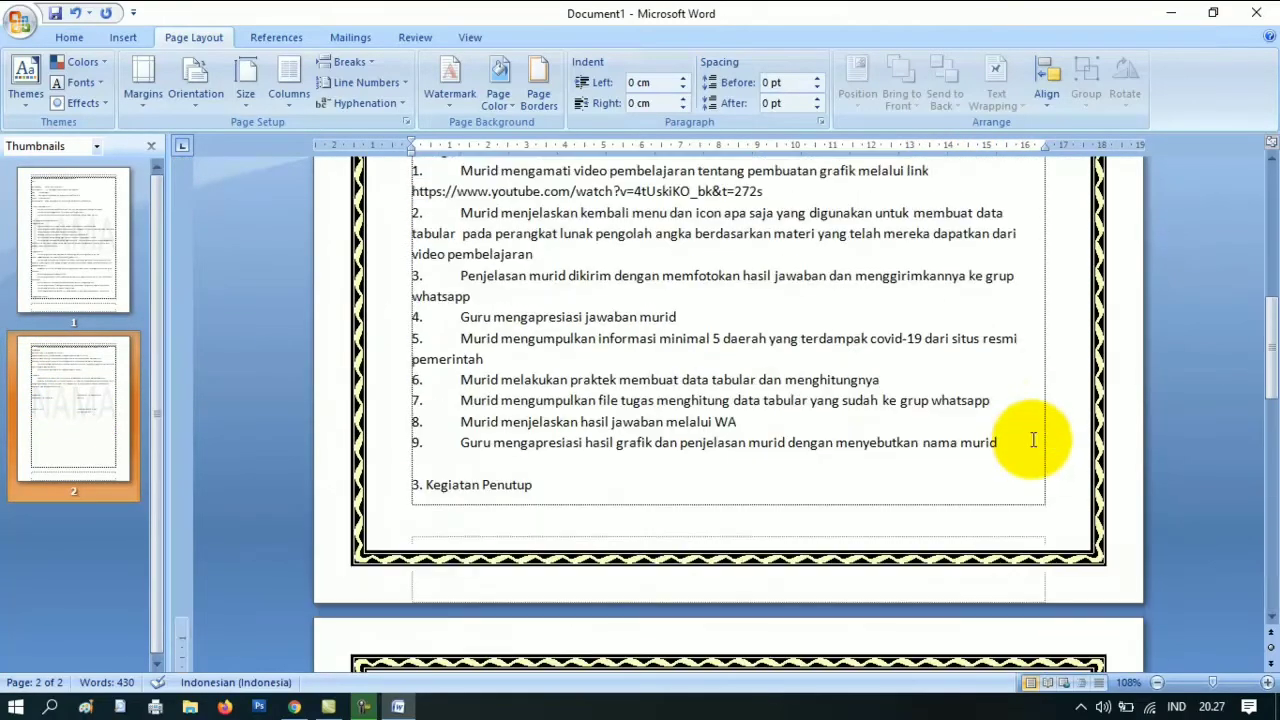
scroll(950, 385, "up", 4)
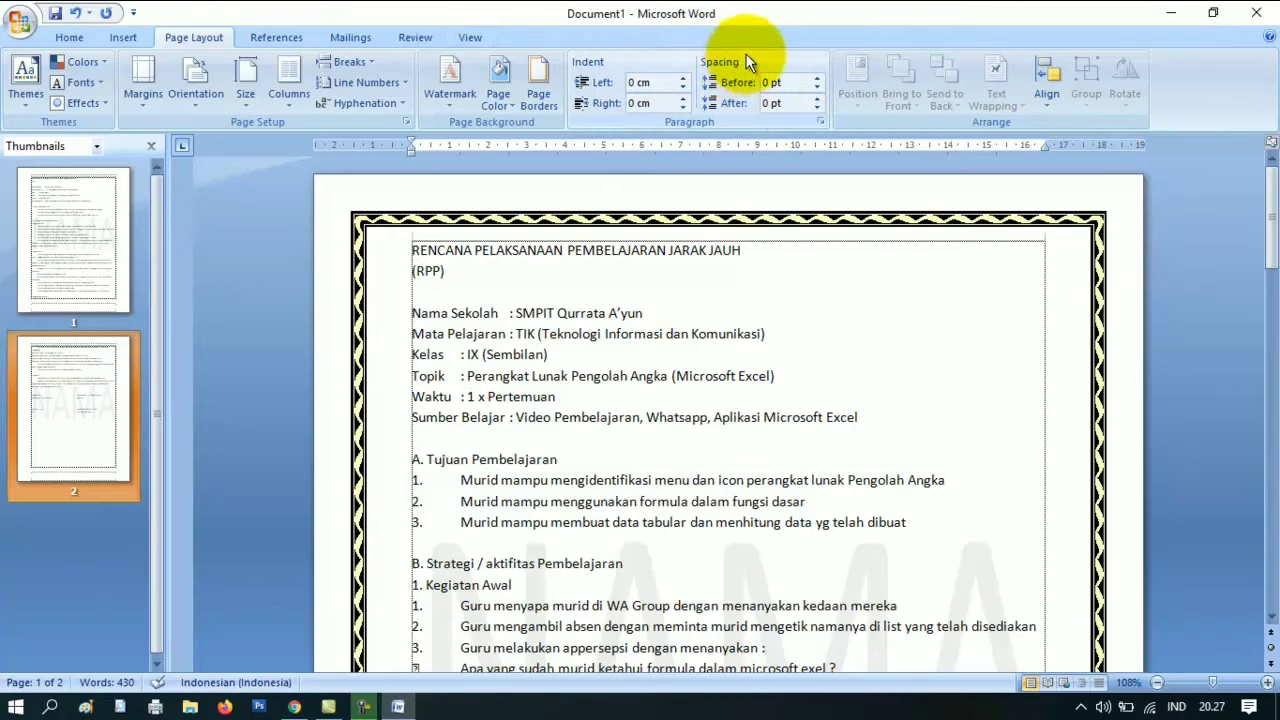
left_click(75, 40)
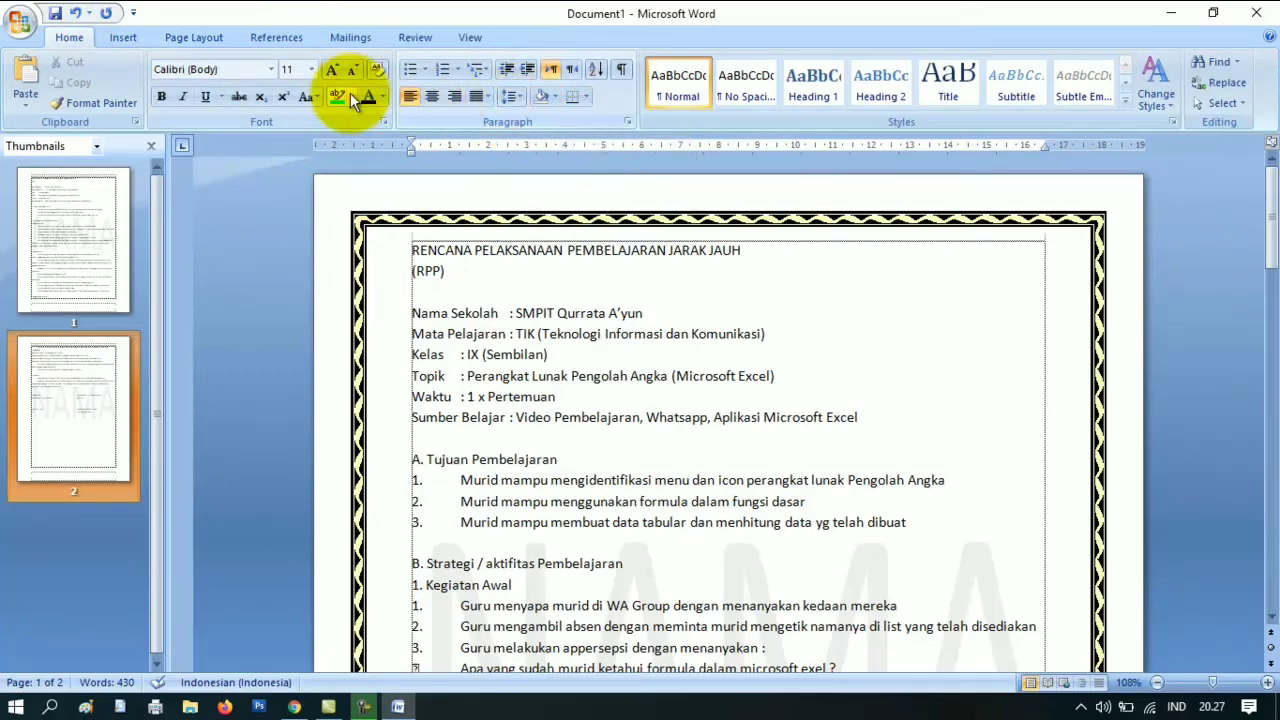
left_click(220, 36)
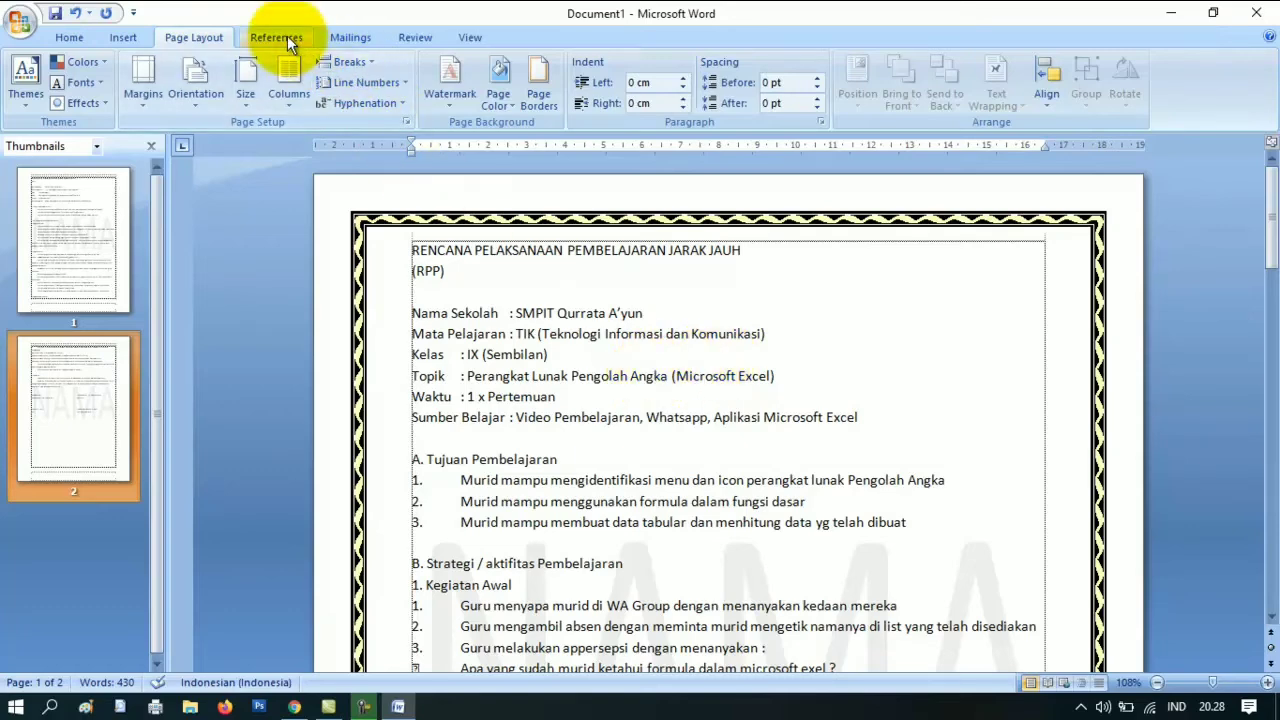
left_click(350, 37)
left_click(470, 37)
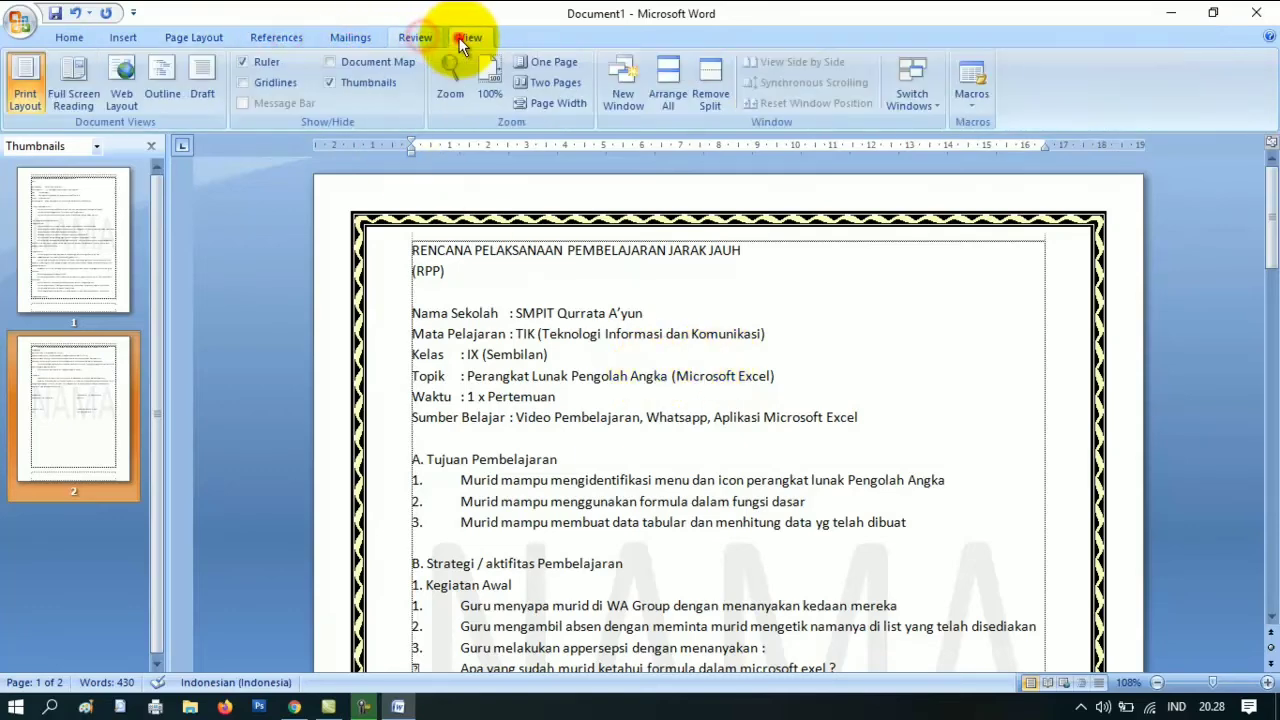